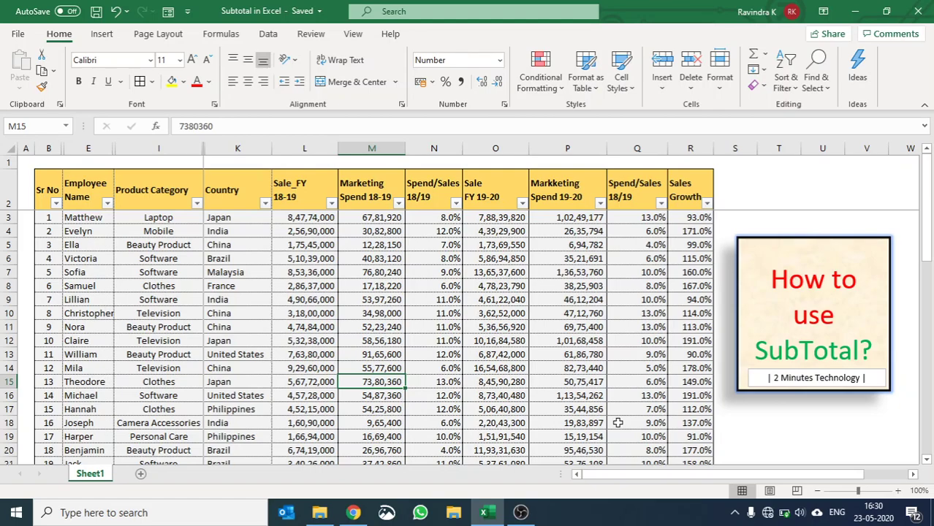
Review the Employee Name, Product Category, Sale_FY 18-19 and Marketing Spend 18-19 columns of the sales table
key(ctrl+Up)
key(ctrl+Left)
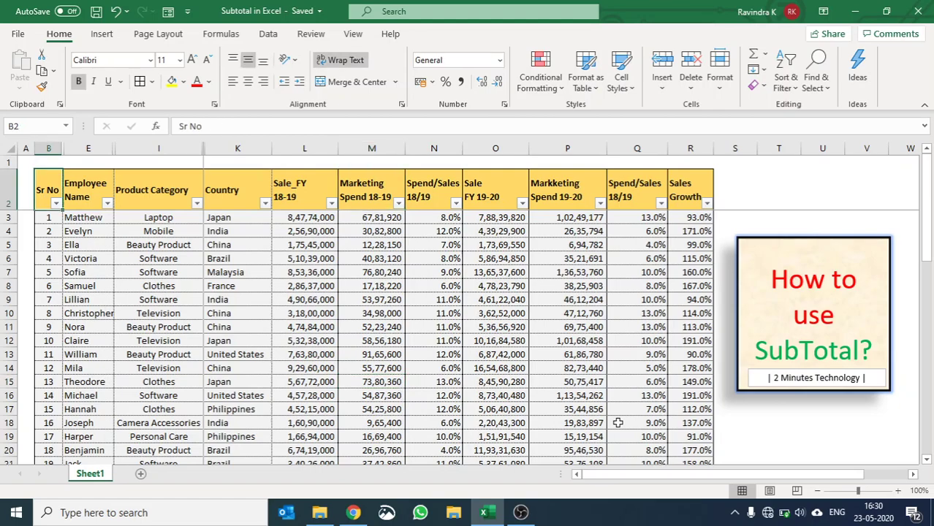
key(Right)
key(ctrl+space)
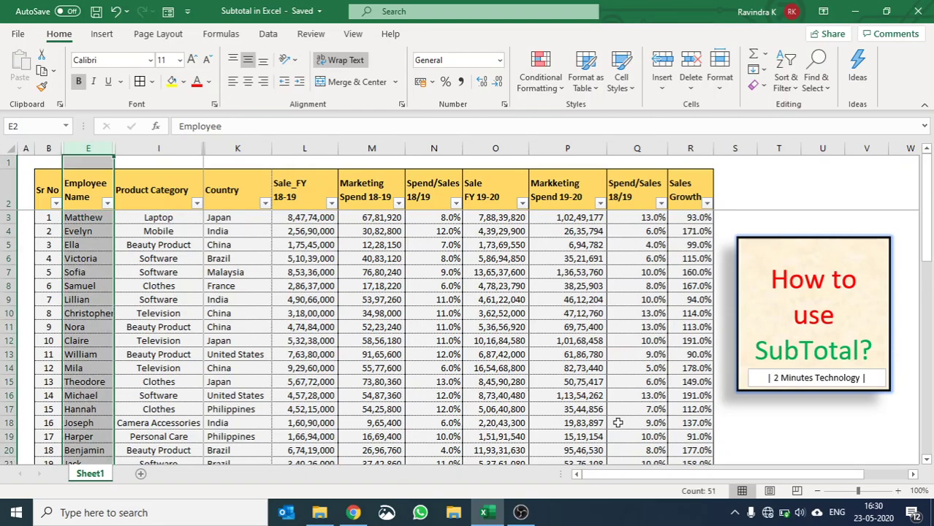
key(Right)
key(ctrl+space)
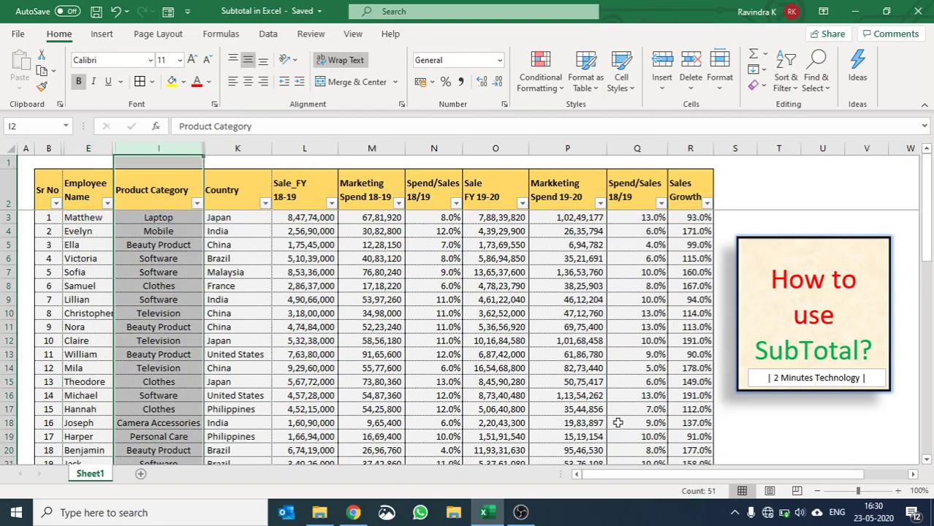
key(Right)
key(Right)
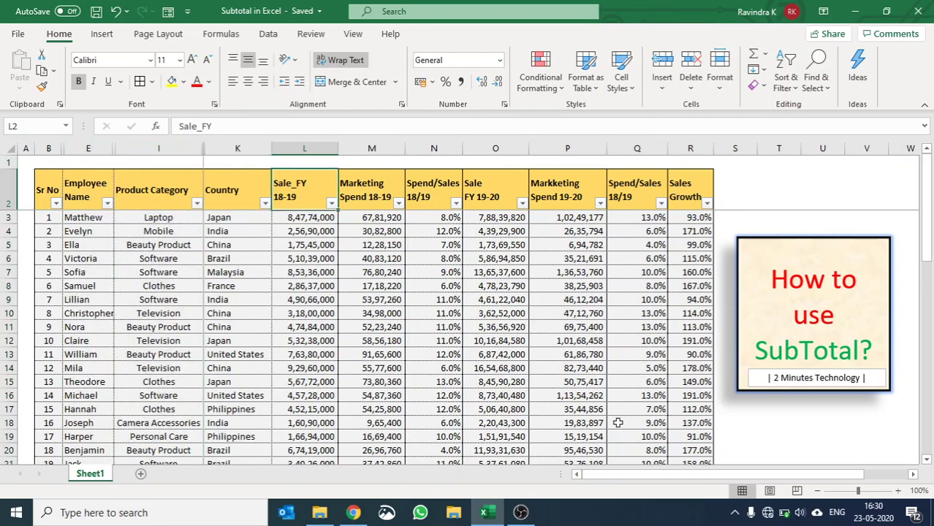
key(ctrl+space)
key(shift+Right)
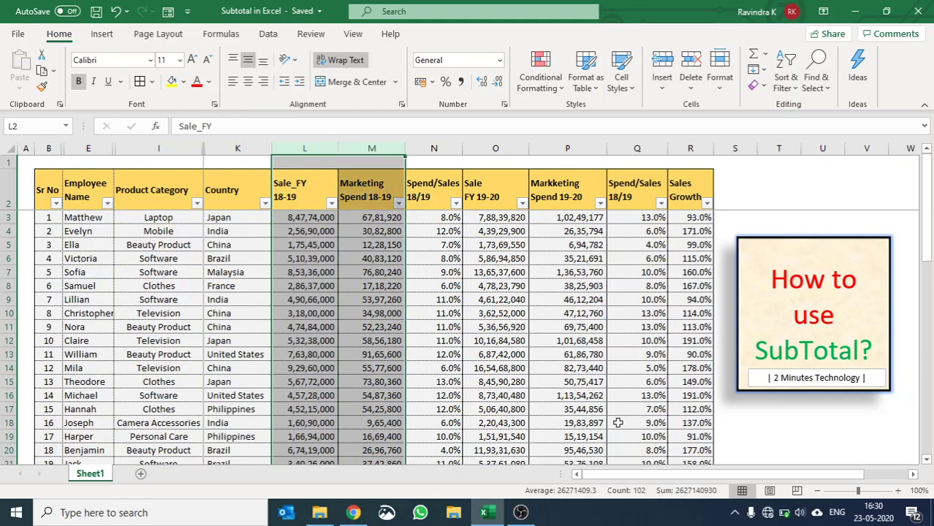
Review the Sale FY 19-20, Marketing Spend 19-20 and Sales Growth columns of the table
key(Right)
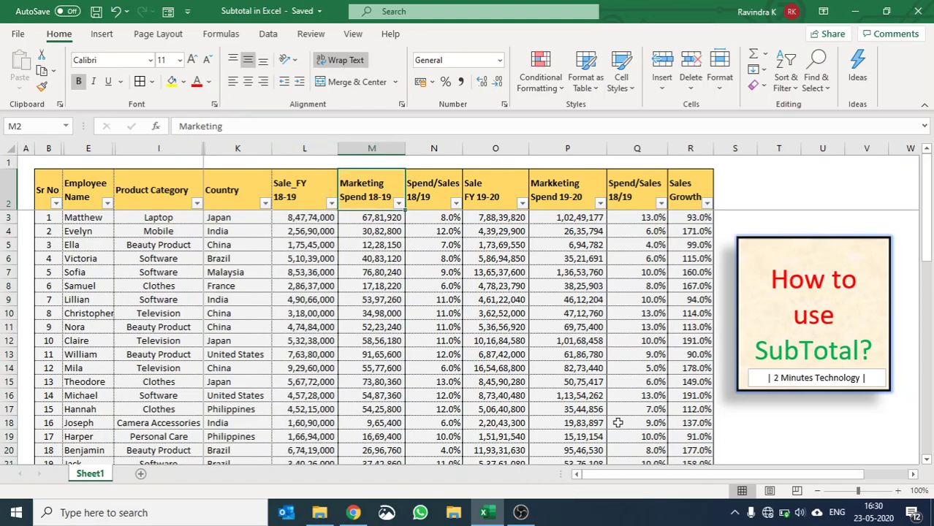
key(Right)
key(Right)
key(ctrl+space)
key(shift+Right)
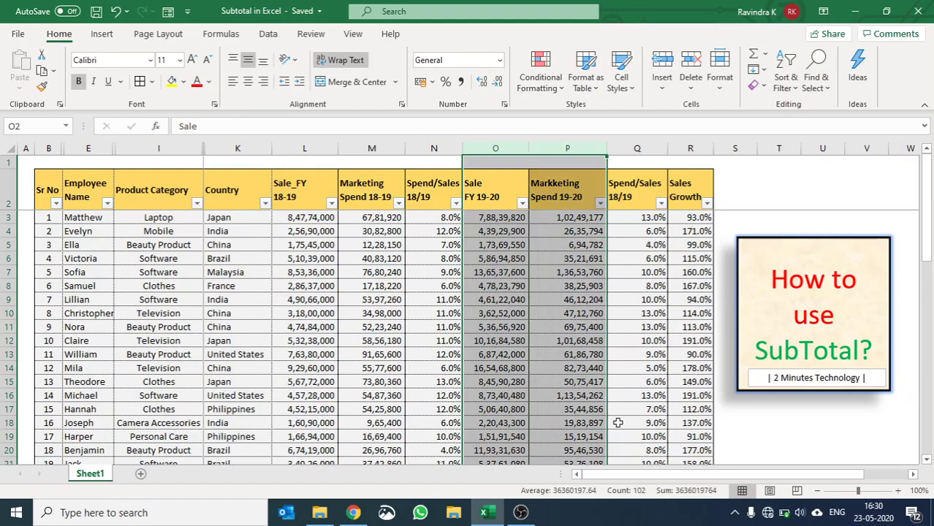
key(Right)
key(Right)
key(Right)
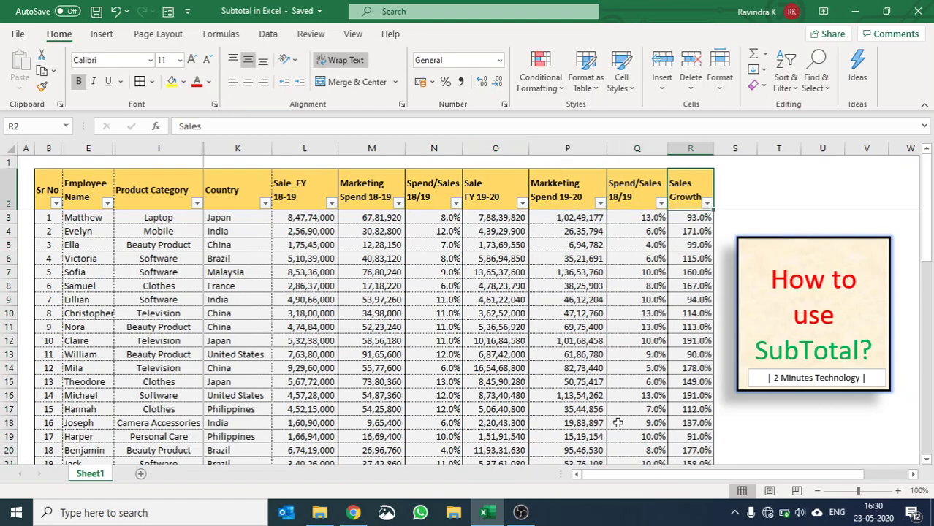
key(ctrl+space)
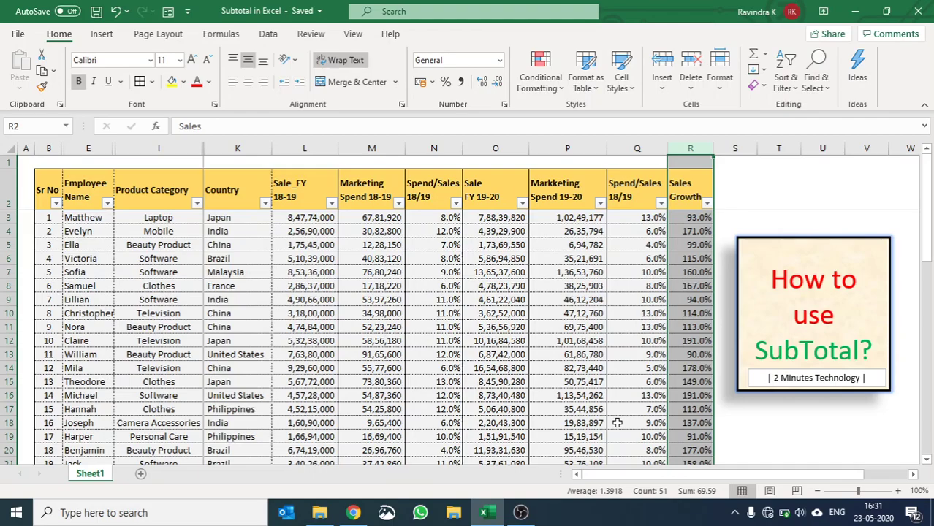
Check how far the Sale_FY 18-19 column extends, from its header to the first empty row below the data
key(Left)
key(Left)
key(Left)
key(Left)
key(Left)
key(Left)
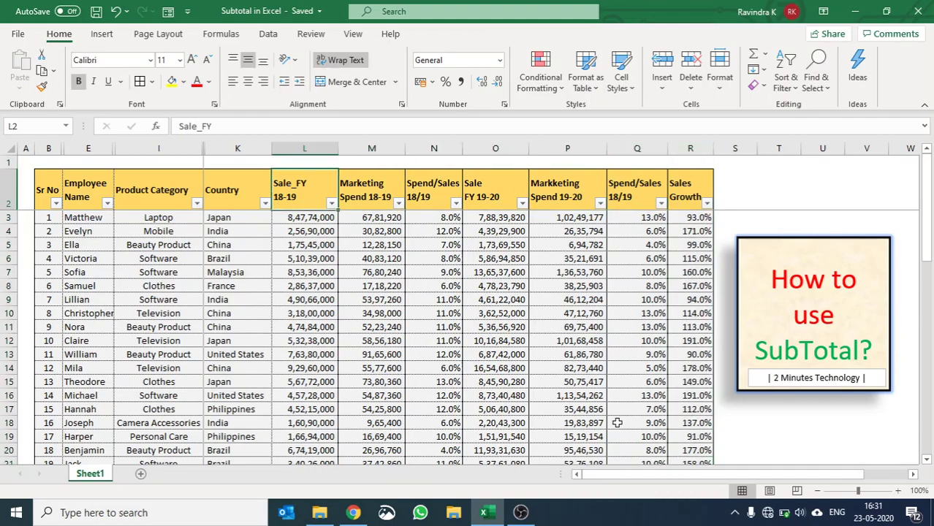
key(ctrl+Down)
key(ctrl+Up)
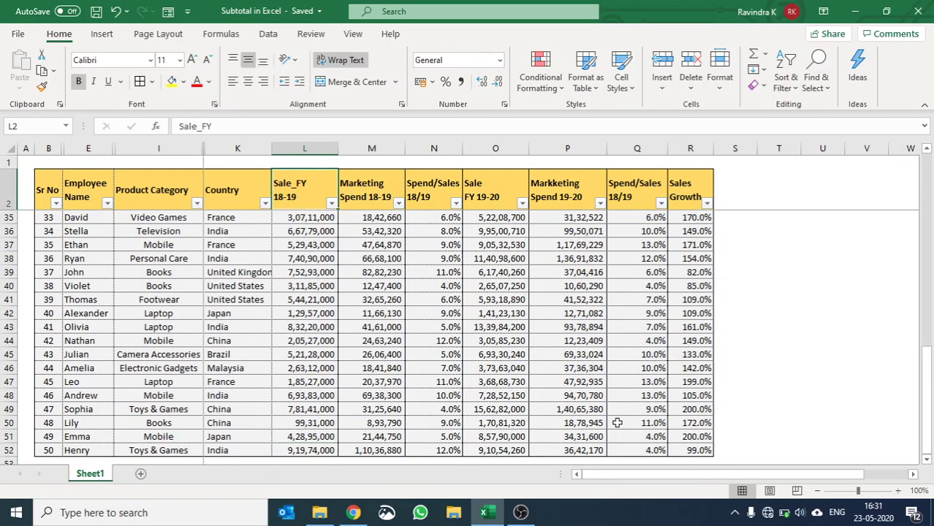
key(Down)
key(Right)
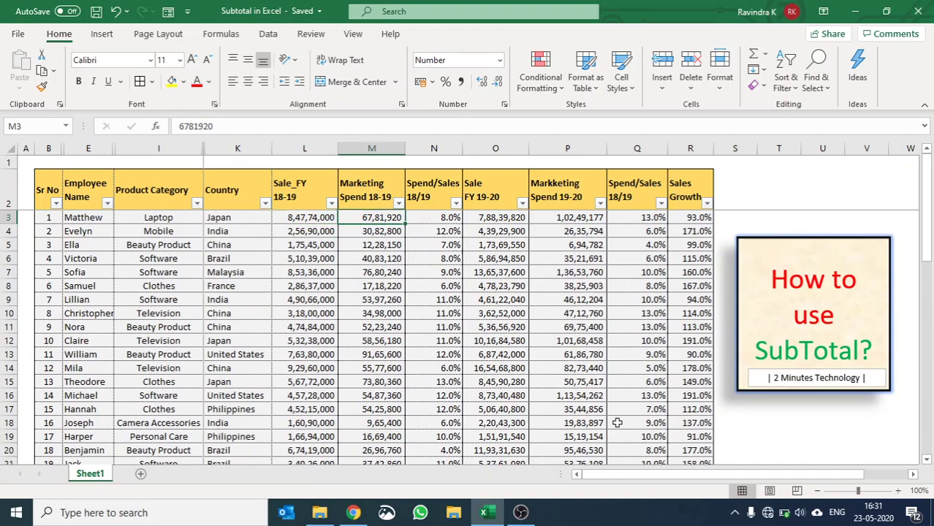
key(Left)
key(Up)
key(Down)
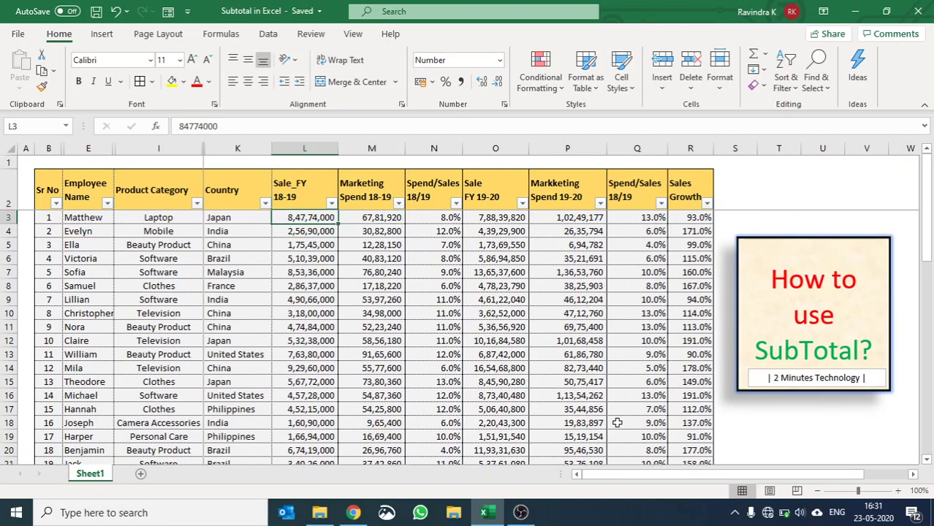
key(ctrl+Down)
key(Left)
key(Down)
key(Right)
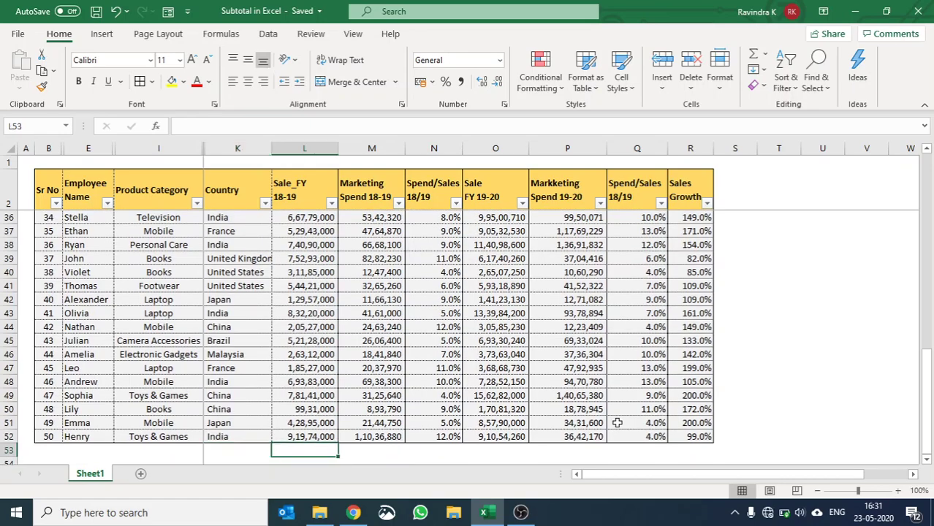
key(Up)
key(Down)
key(Up)
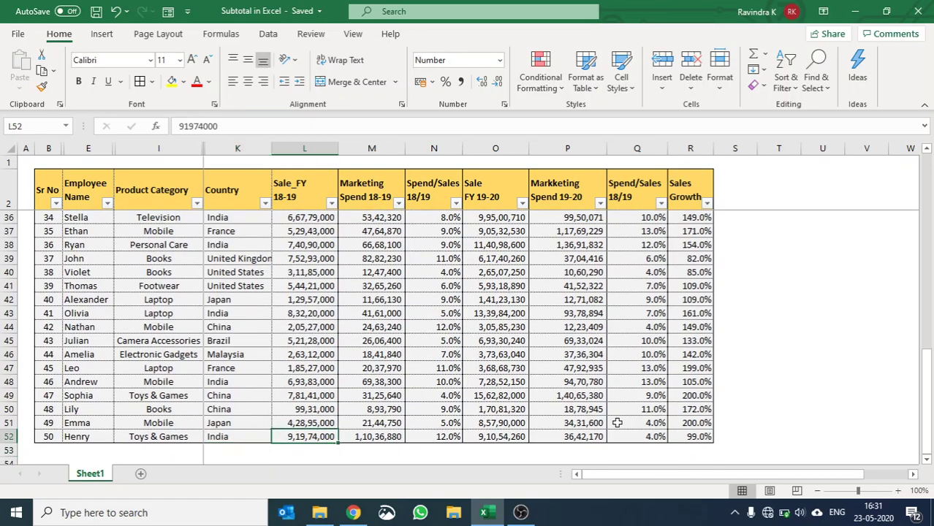
Look through the Sale_FY 18-19 figures between the header and the last data row
key(ctrl+Up)
key(Down)
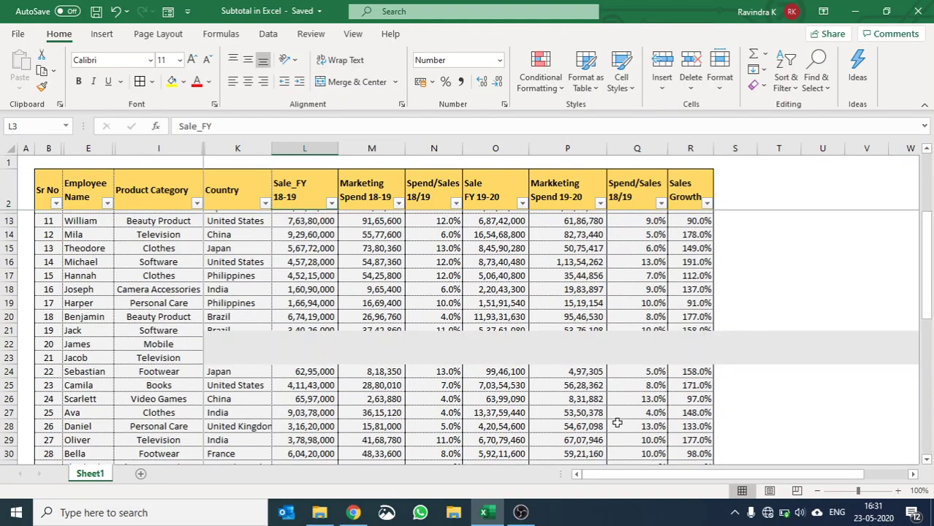
key(ctrl+Down)
key(Down)
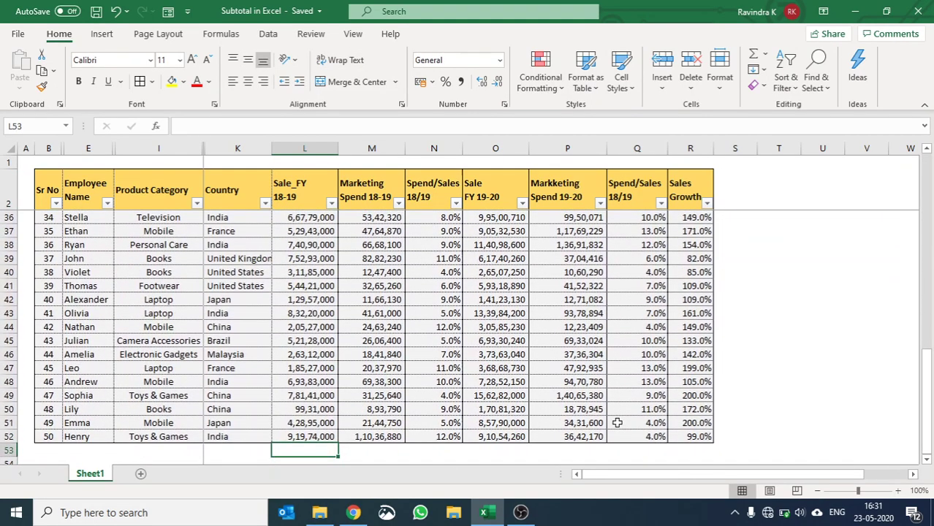
key(Up)
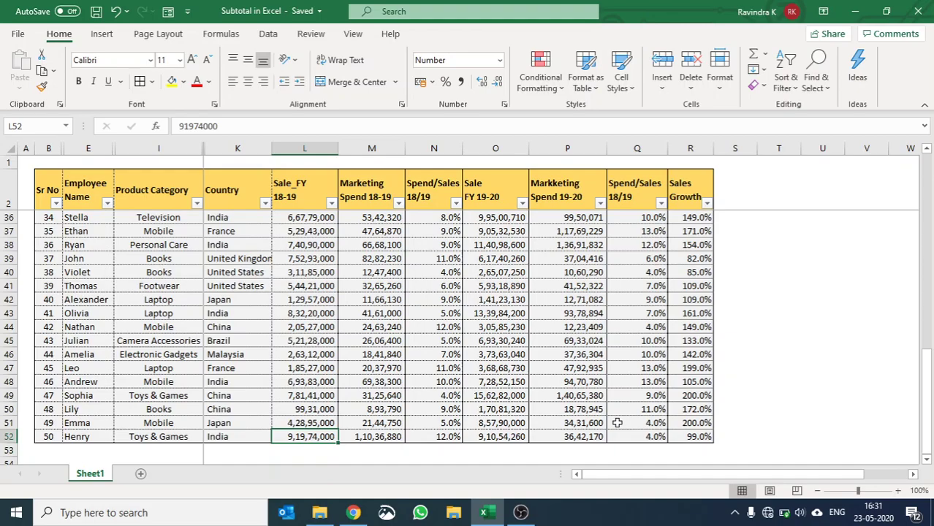
key(ctrl+Up)
key(Down)
key(Down)
key(Down)
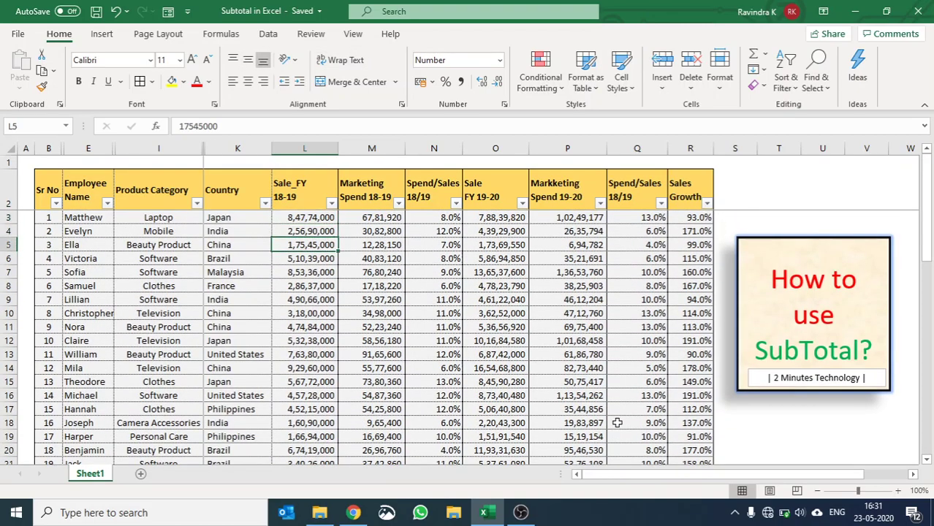
key(Down)
key(Down)
key(Down)
key(Down)
key(Down)
key(Down)
key(Down)
key(Down)
key(Down)
key(Down)
key(Down)
key(Down)
key(Down)
key(Down)
key(Down)
key(Down)
key(Down)
key(Down)
key(Down)
key(Down)
key(ctrl+Up)
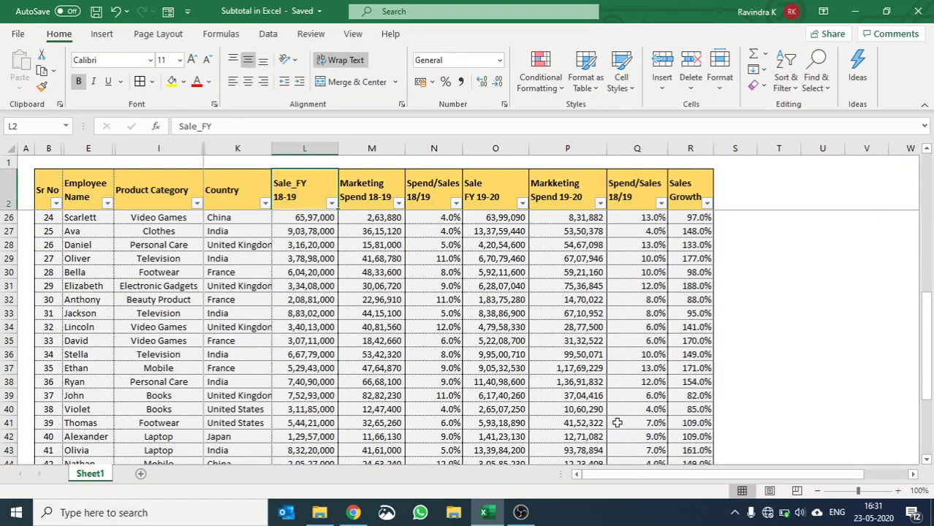
Enter a SUM formula in cell L1 above the Sale_FY 18-19 header that totals L3:L52
key(Up)
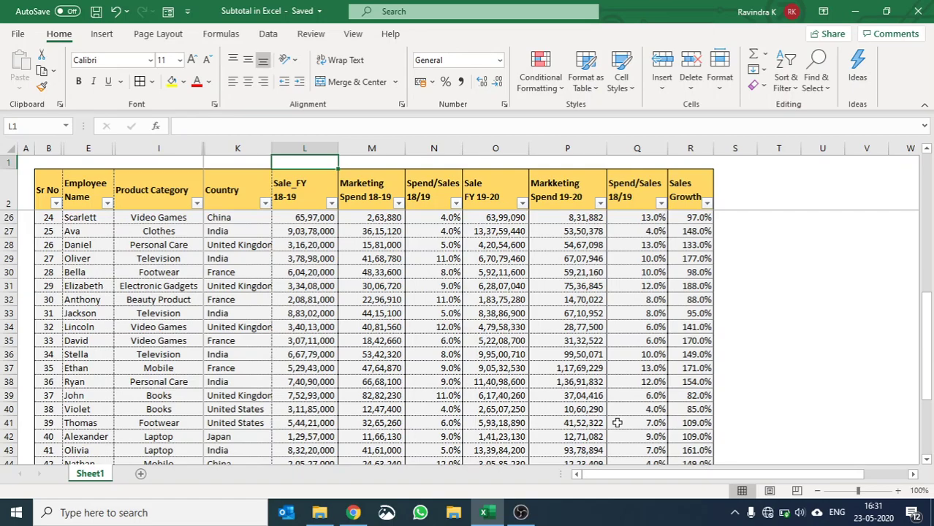
text(=sub()
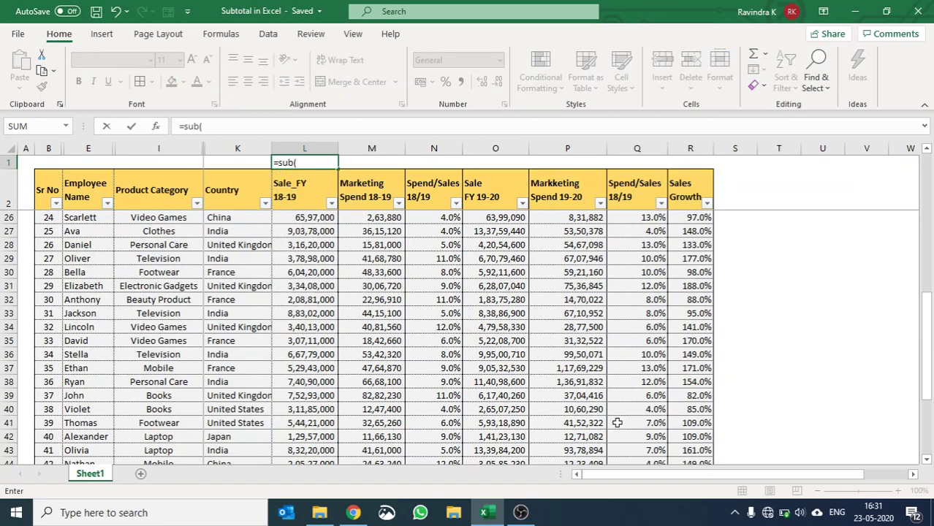
key(Escape)
text(=sum()
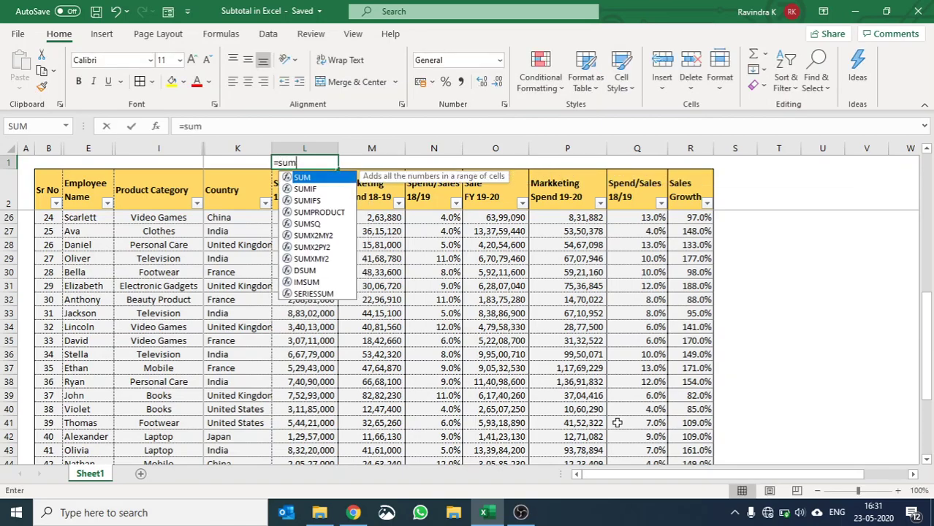
key(Down)
key(Down)
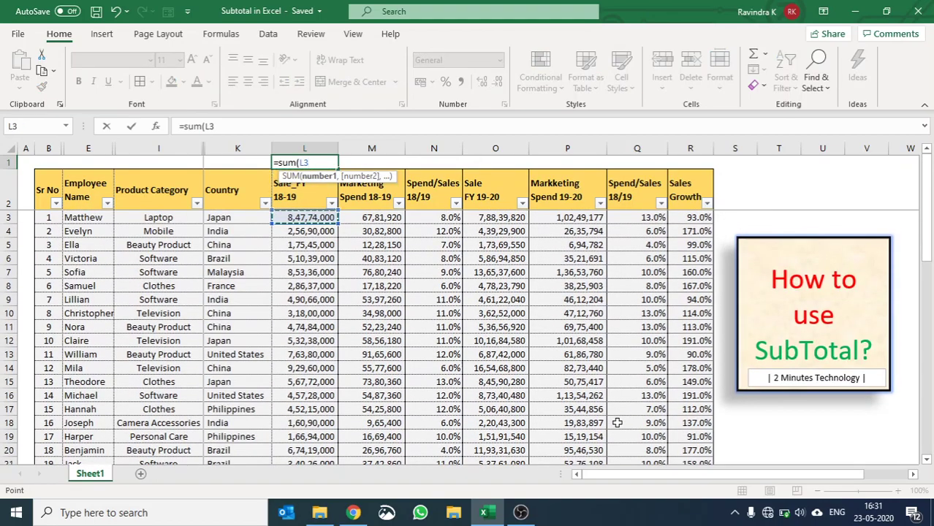
key(ctrl+shift+Down)
key(Return)
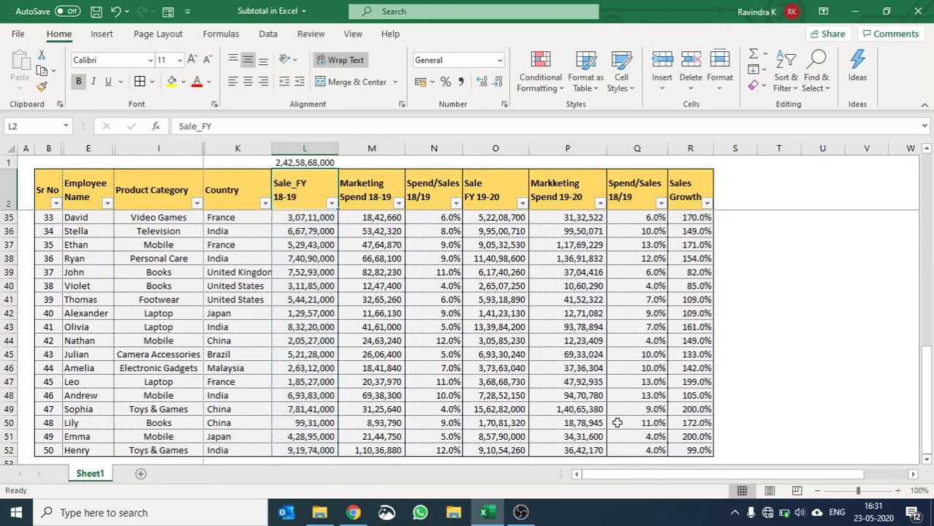
Copy the SUM formula from L1 into M1, O1 and P1 to total the other sales and marketing spend columns
key(Up)
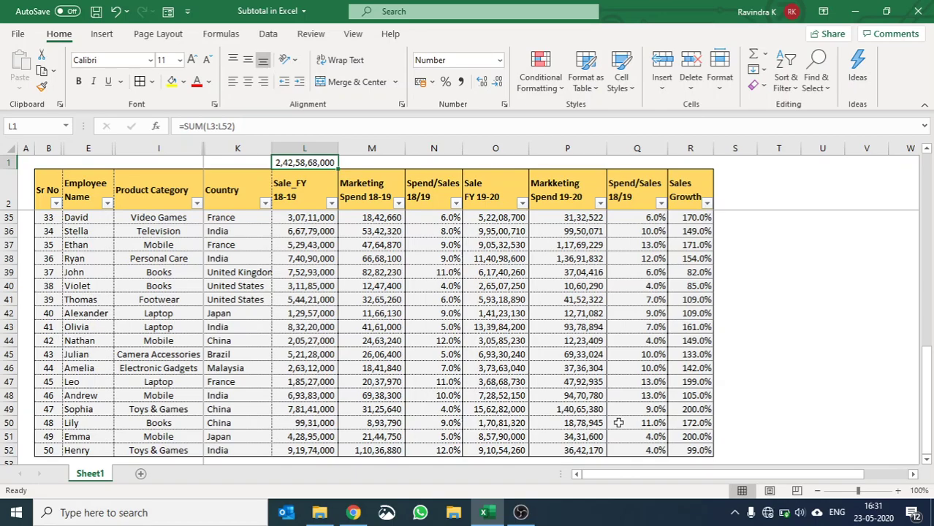
key(ctrl+c)
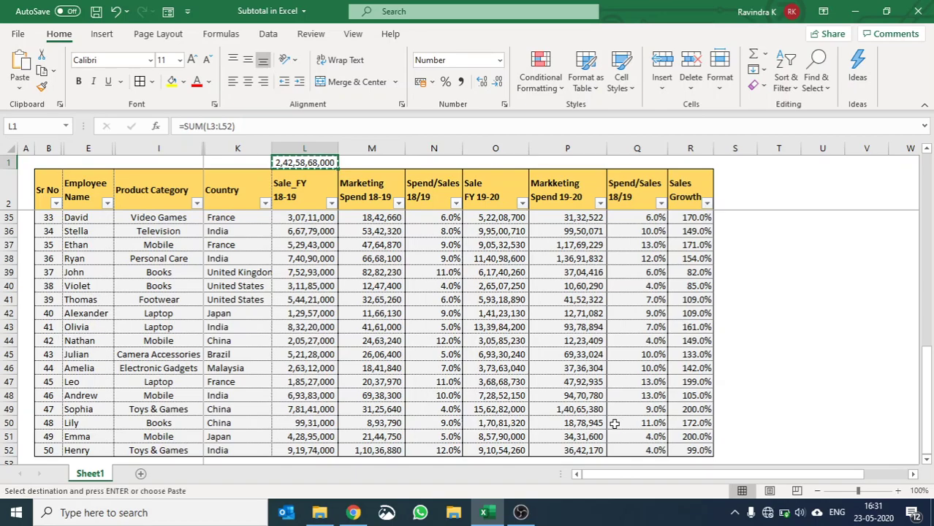
key(Right)
key(ctrl+v)
key(Right)
key(Right)
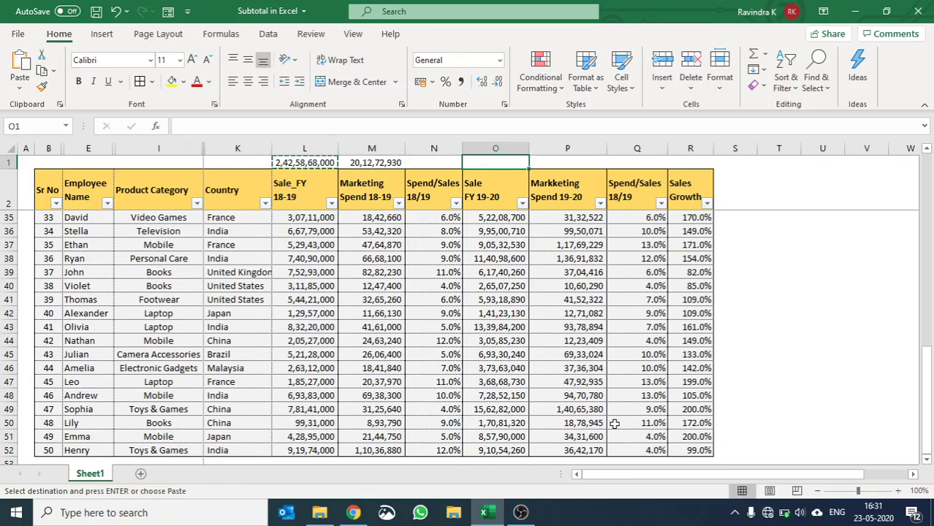
key(ctrl+v)
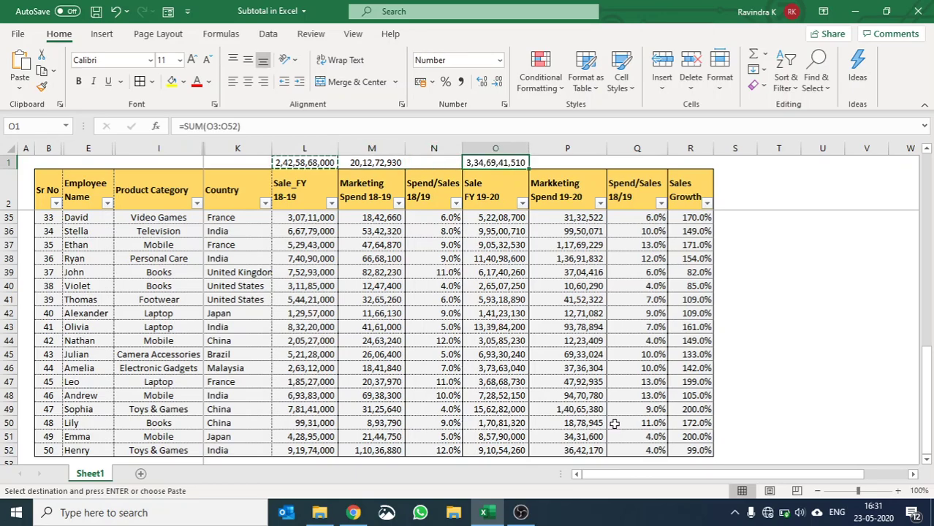
key(Right)
key(ctrl+v)
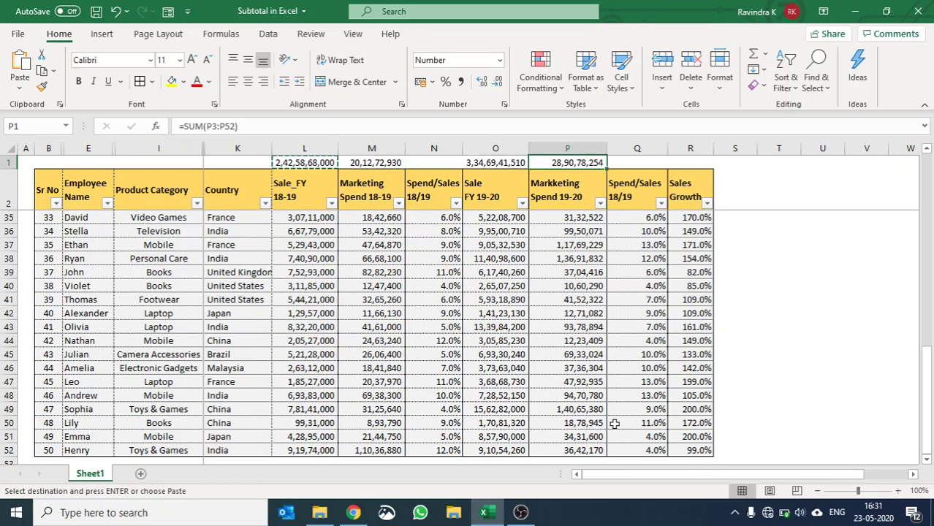
Copy the Spend/Sales ratio formula from N3 into cell N1 above its header
key(Right)
scroll(615, 424, up, 11)
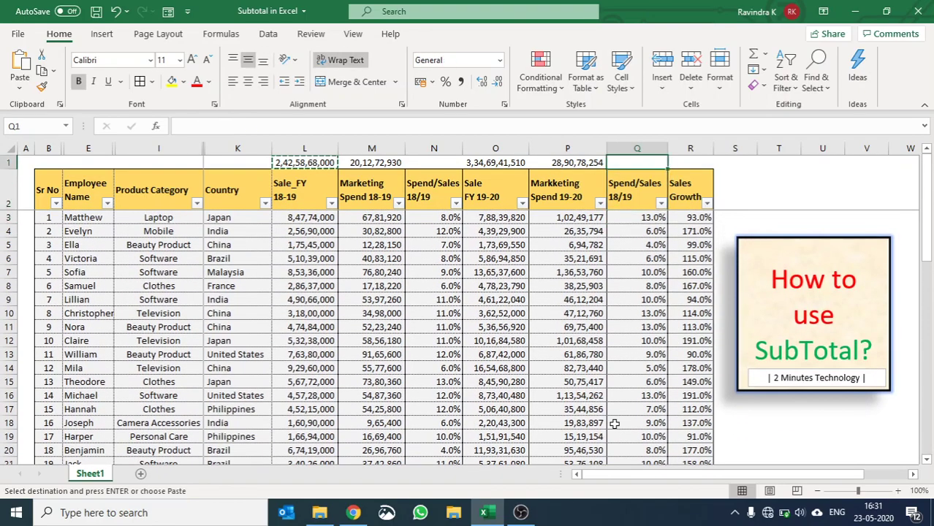
key(Left)
key(Left)
key(Left)
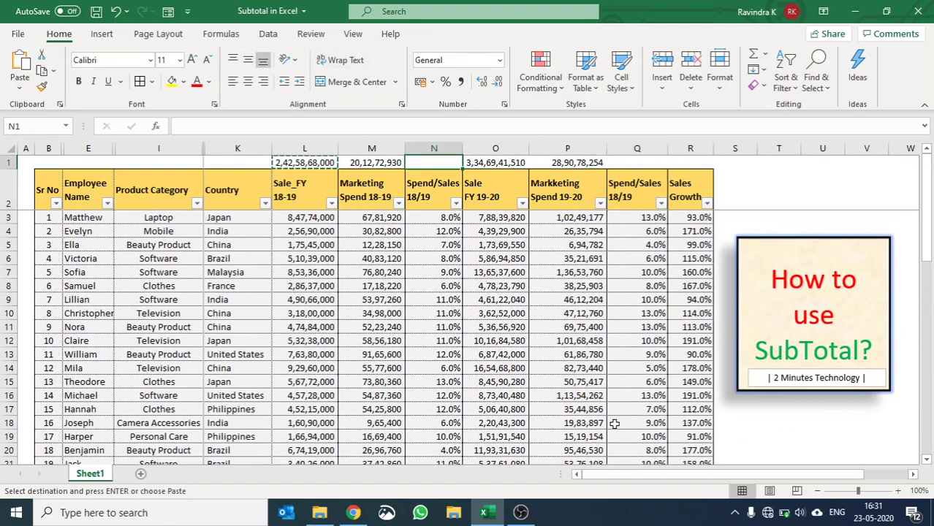
key(Down)
key(Down)
key(ctrl+c)
key(Up)
key(Up)
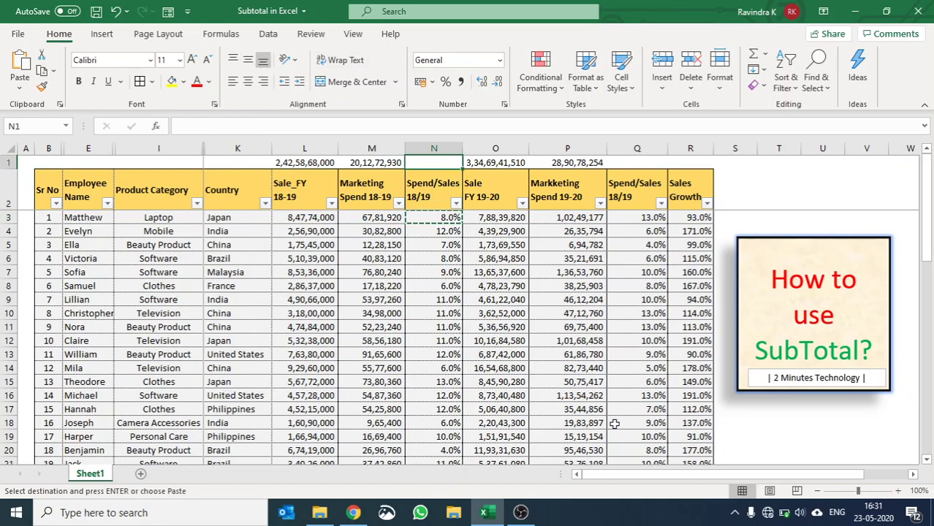
key(ctrl+v)
Paste the copied ratio formula into Q1 and R1 above the second Spend/Sales and Sales Growth headers
key(Right)
key(Right)
key(Right)
key(ctrl+v)
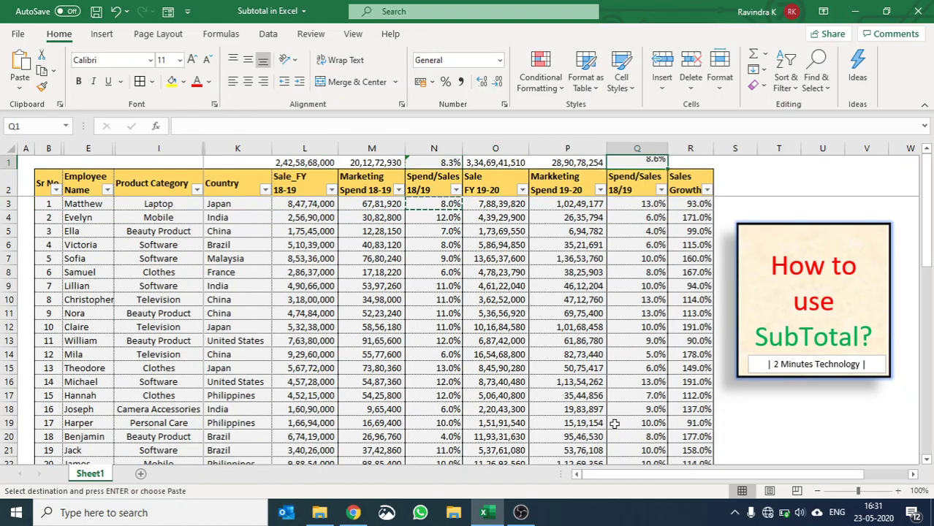
key(Right)
key(ctrl+v)
key(Left)
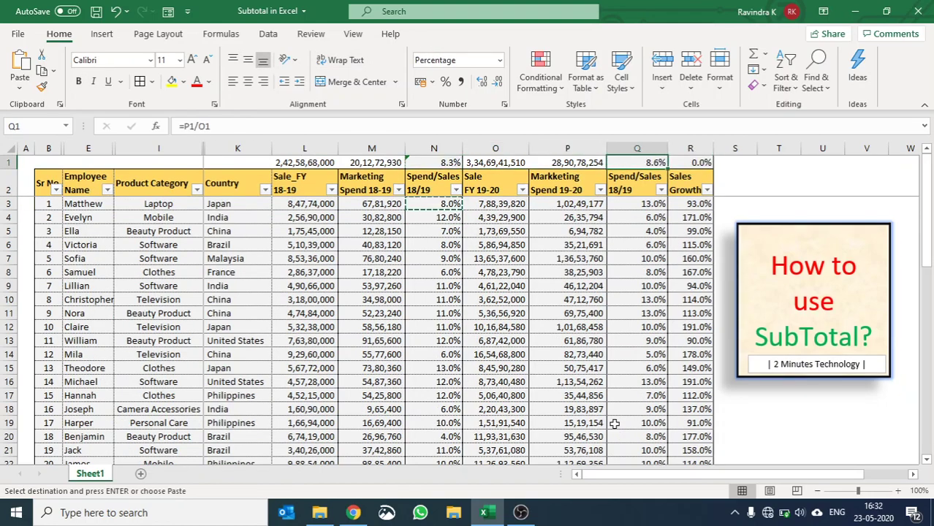
Compare the formula in R1 with the Sales Growth formula in R3
key(Right)
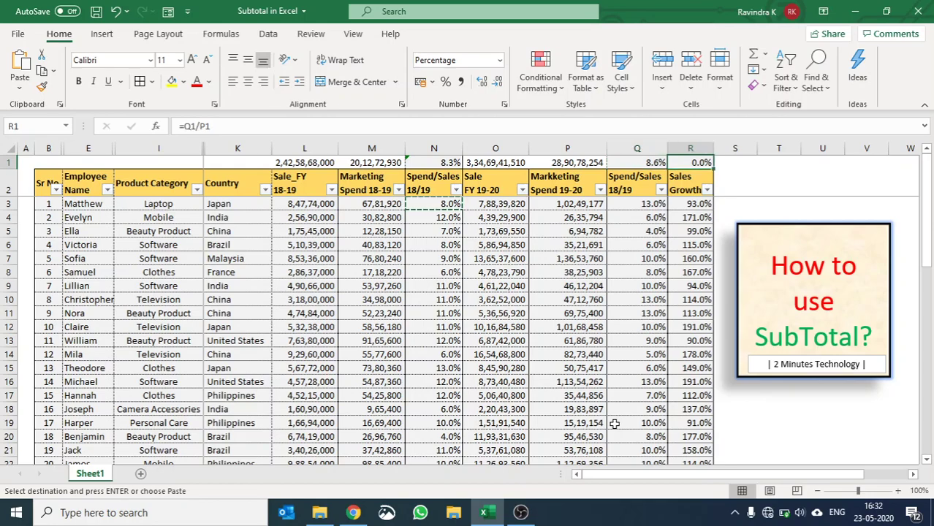
key(F2)
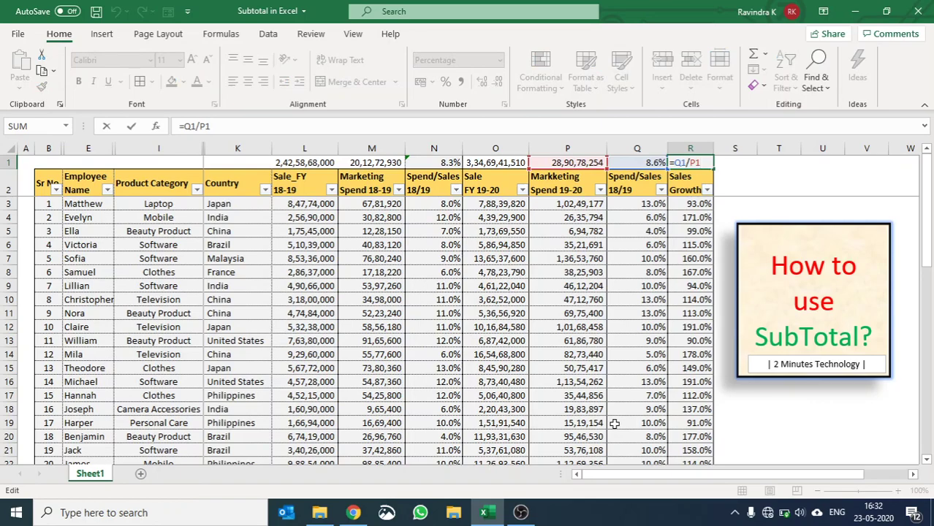
key(Escape)
key(F2)
key(Escape)
key(Return)
key(Down)
key(F2)
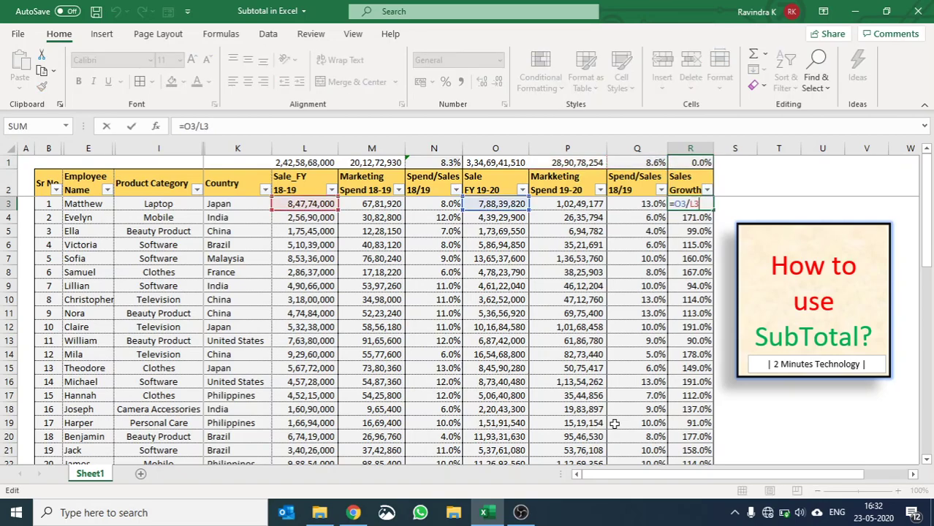
key(Escape)
key(Up)
key(Up)
key(F2)
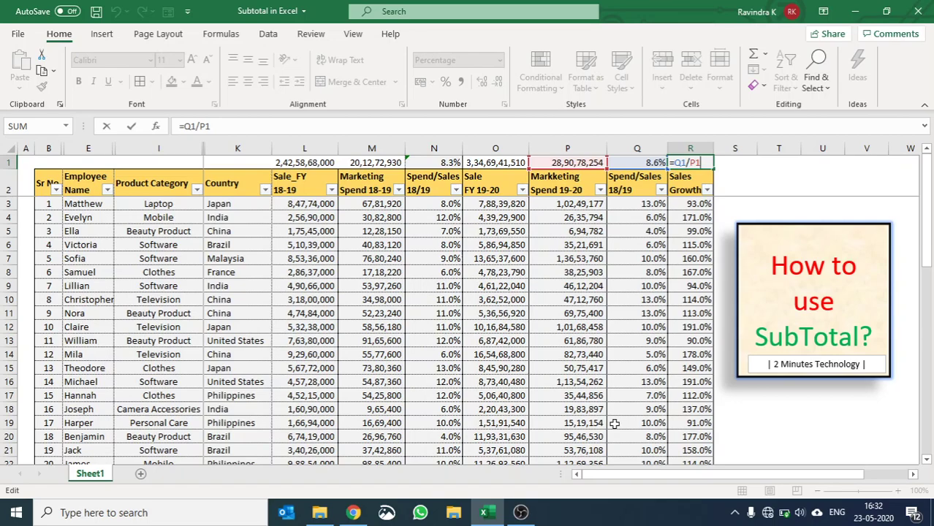
key(Return)
key(Return)
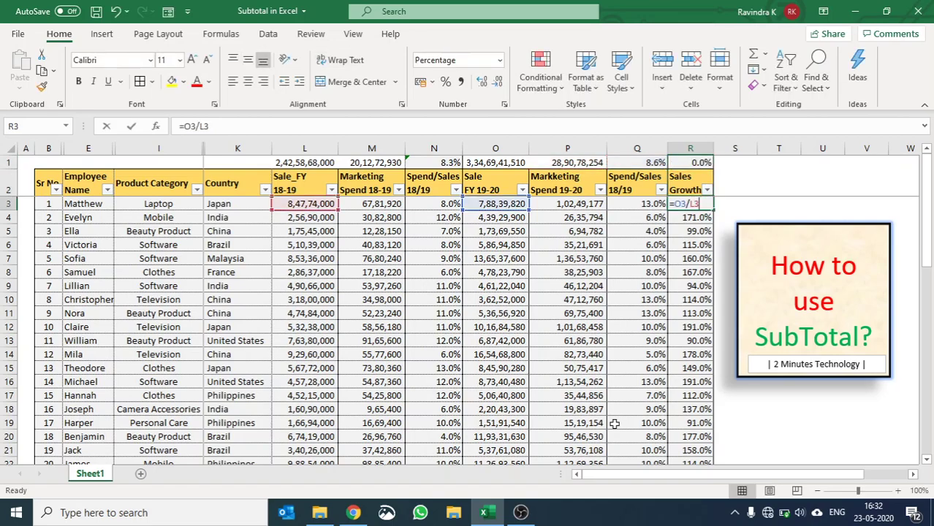
Copy the Sales Growth formula =O3/L3 from R3 into R1 and save the workbook
key(F2)
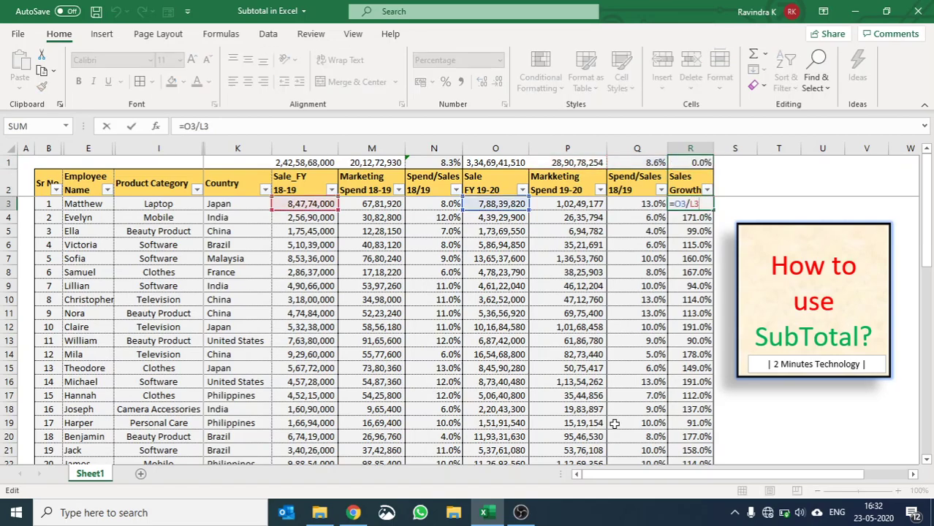
key(Escape)
key(ctrl+c)
key(Up)
key(Up)
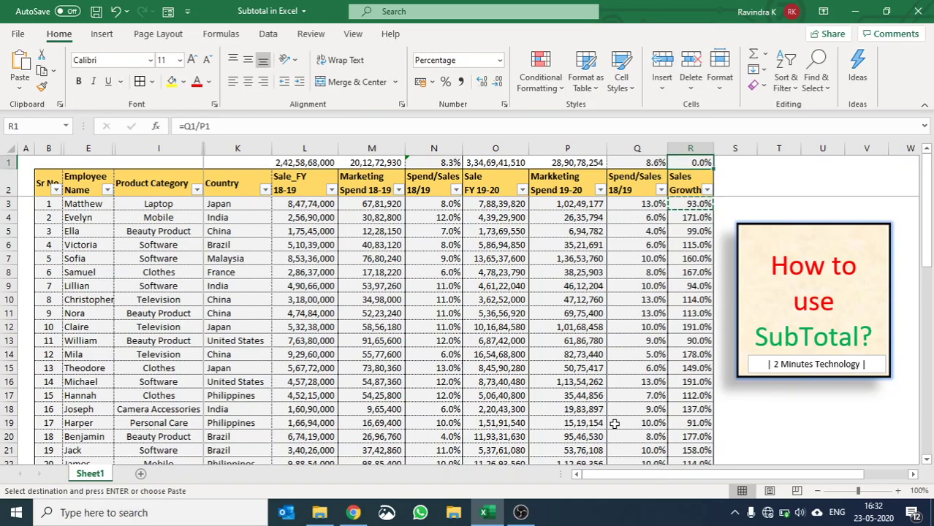
key(ctrl+v)
key(ctrl+s)
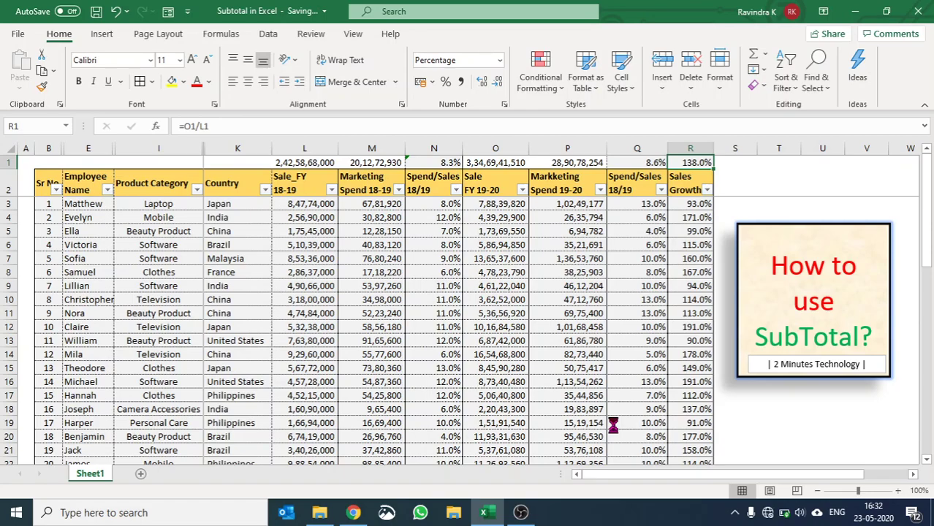
Review the totals and ratios in row 1 from L1 across to the Sales Growth figure in R1
key(Left)
key(Left)
key(Left)
key(Left)
key(Left)
key(Left)
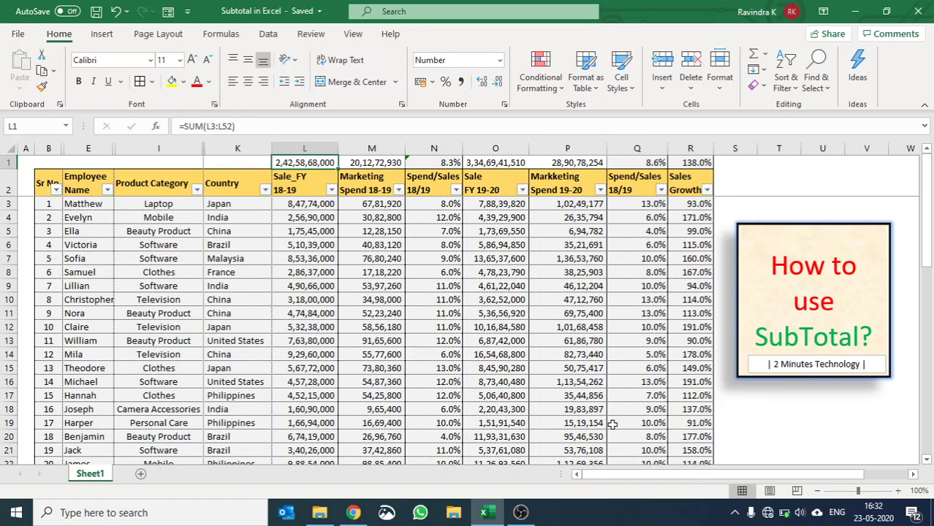
key(Right)
key(Right)
key(Right)
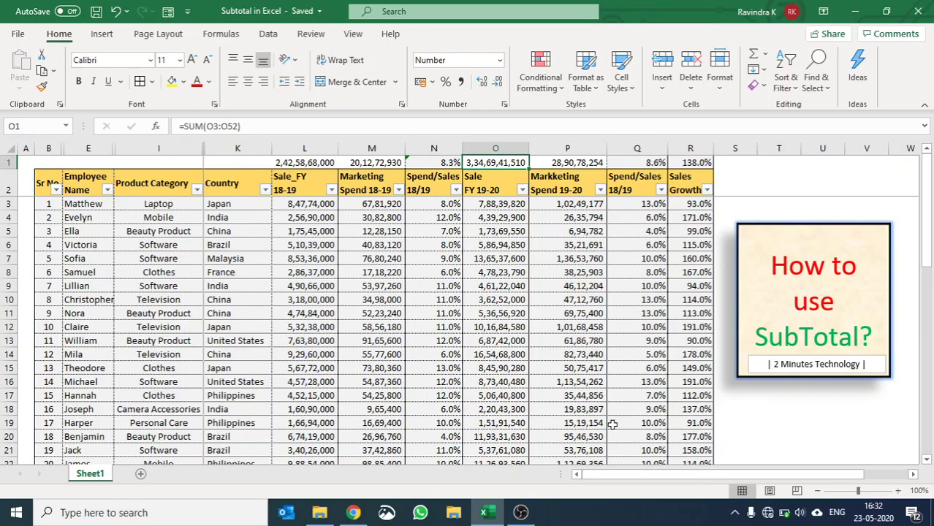
key(Right)
key(Right)
key(Right)
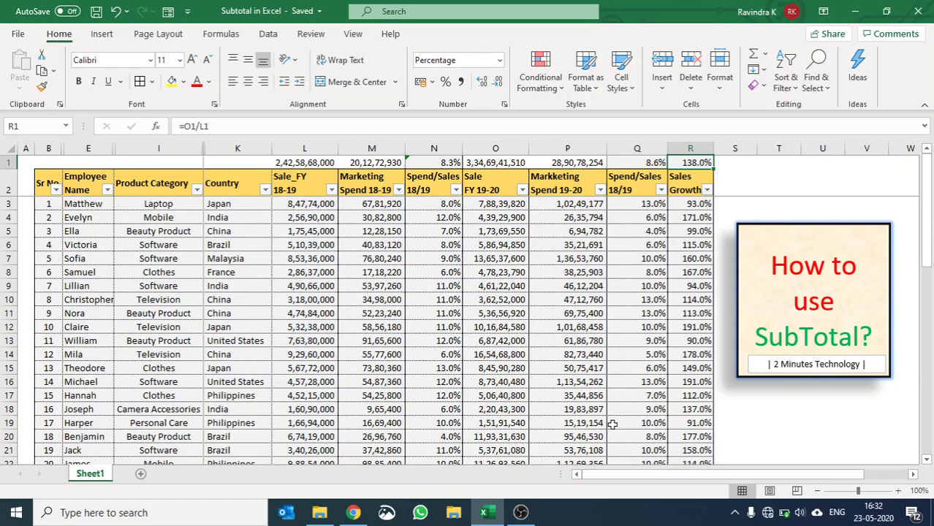
Compare the overall Spend/Sales ratios in N1 and Q1
key(Left)
key(Left)
key(Left)
key(Left)
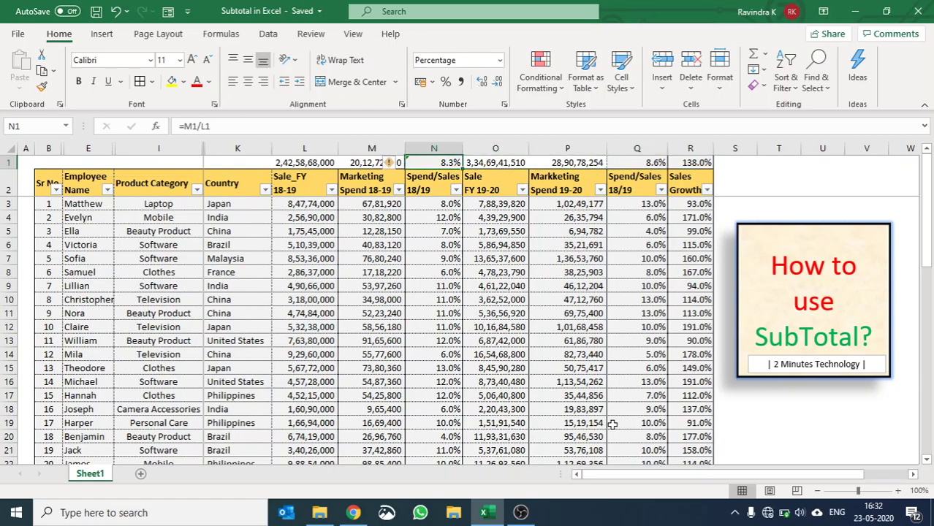
key(Right)
key(Right)
key(Right)
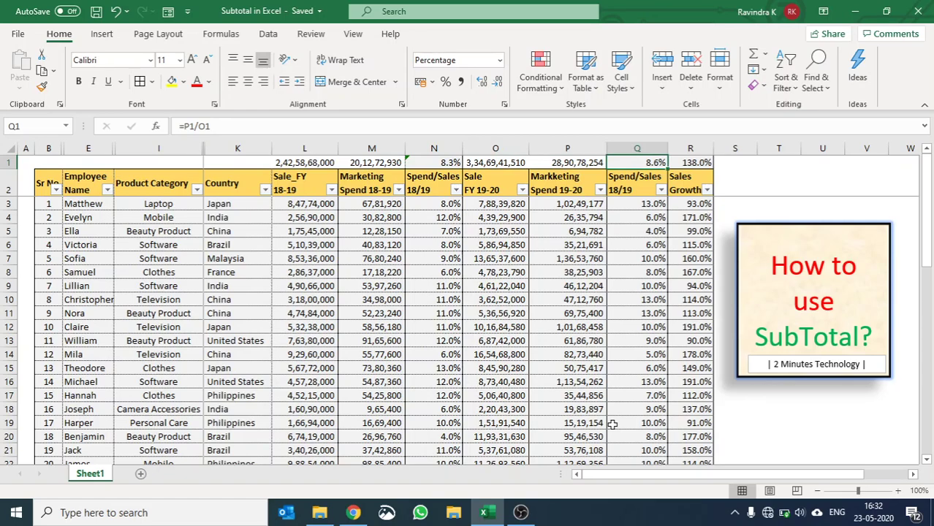
key(Left)
key(Left)
key(Left)
key(Left)
key(Left)
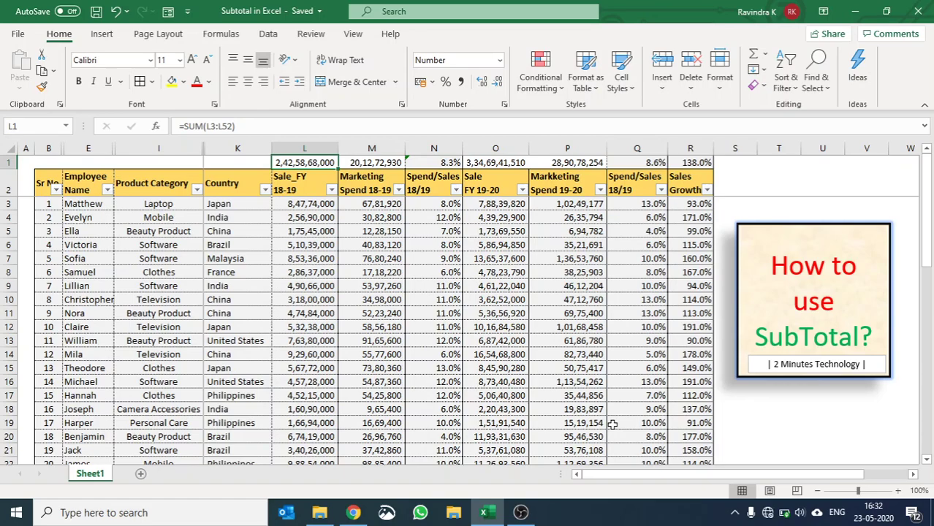
Filter the Country column to show only the France rows
key(Down)
key(Left)
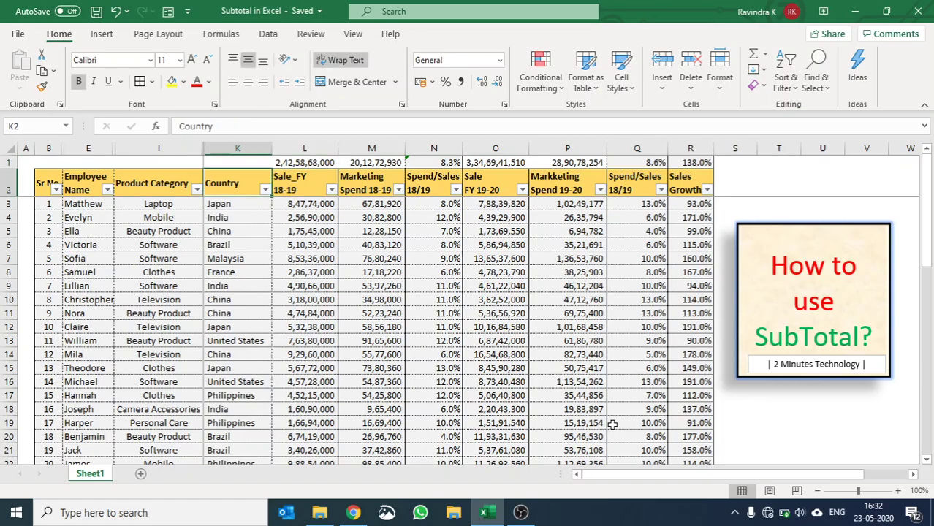
key(alt+Down)
key(Down)
key(Down)
key(Down)
key(Down)
key(Down)
key(Down)
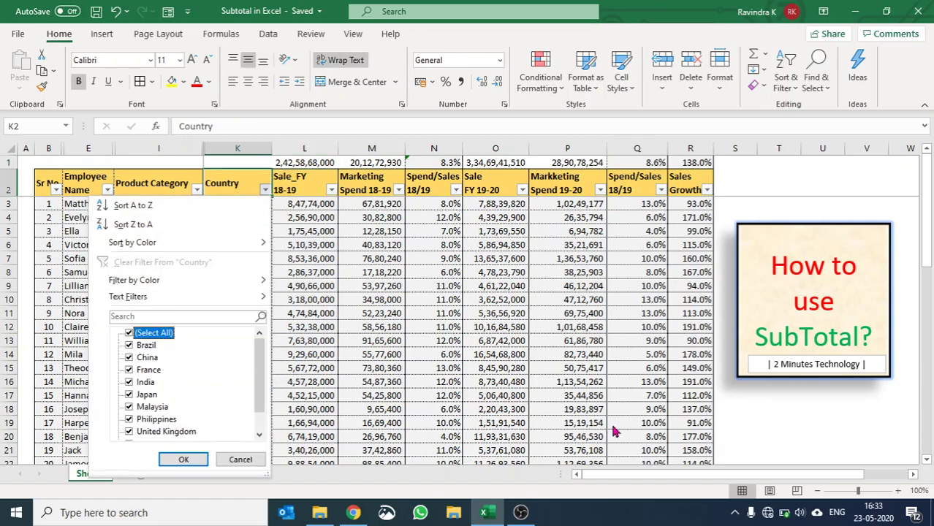
key(space)
key(Down)
key(Down)
key(Down)
key(space)
key(Return)
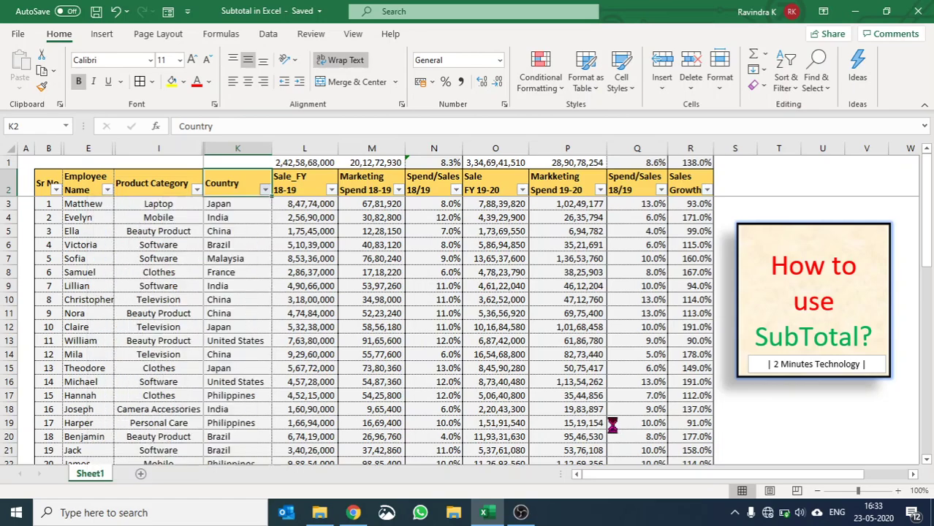
Compare the SUM total in L1 with the sum of the filtered Sale_FY 18-19 values
key(Down)
key(Right)
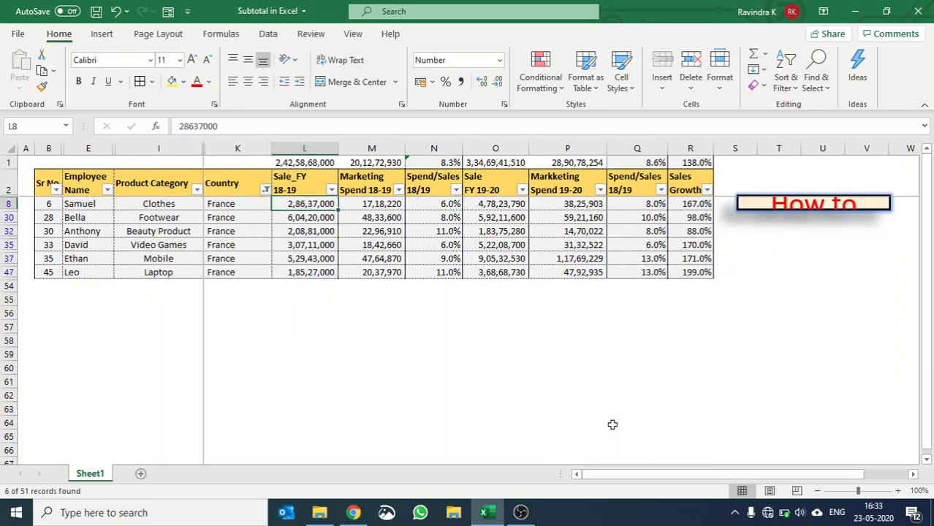
key(Up)
key(Up)
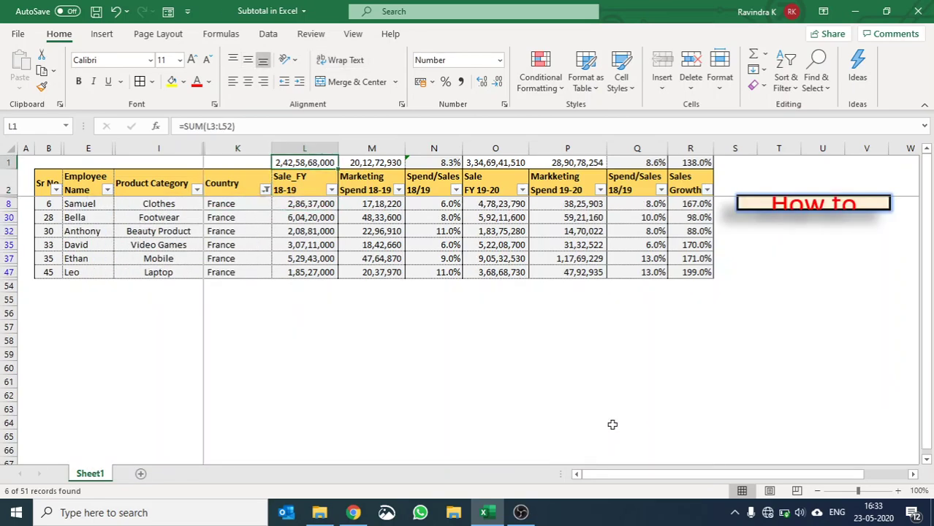
key(Down)
key(Down)
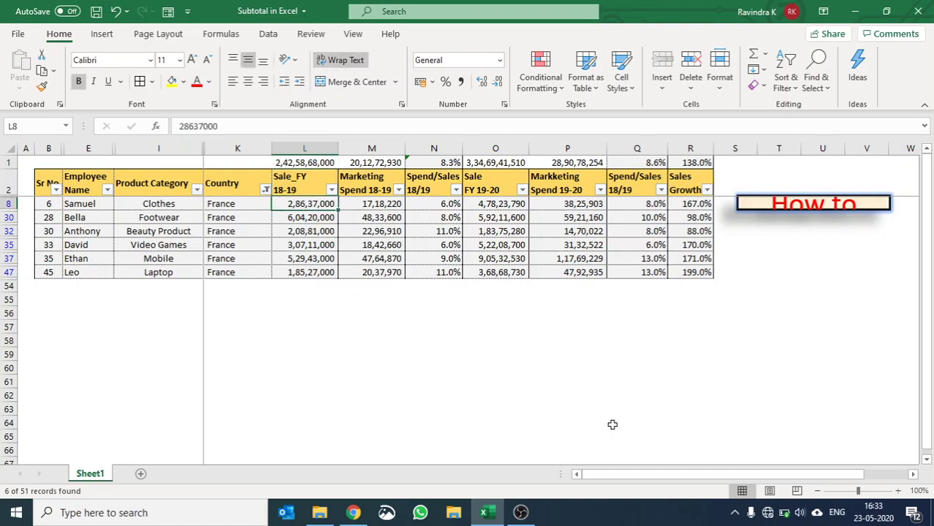
key(ctrl+shift+Down)
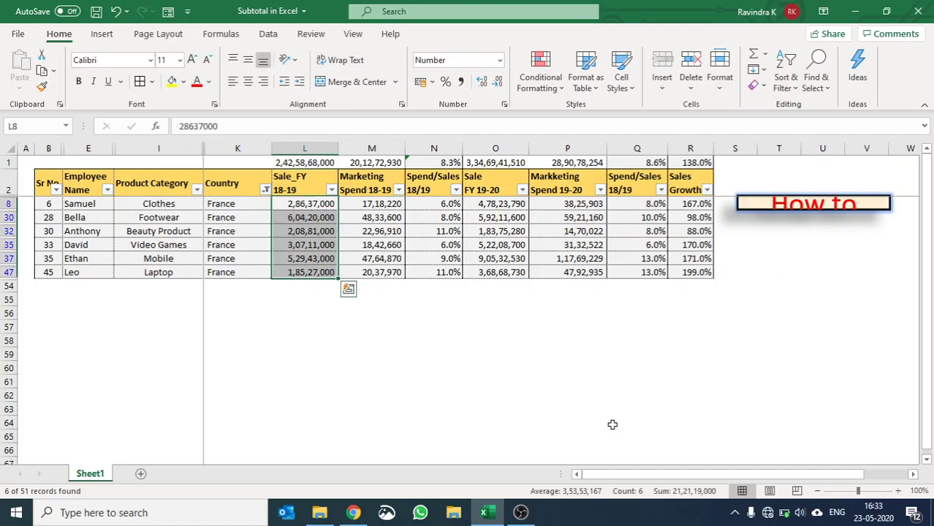
Examine the filtered values of both Spend/Sales columns and the Sales Growth column against their row 1 ratios
key(Right)
key(Right)
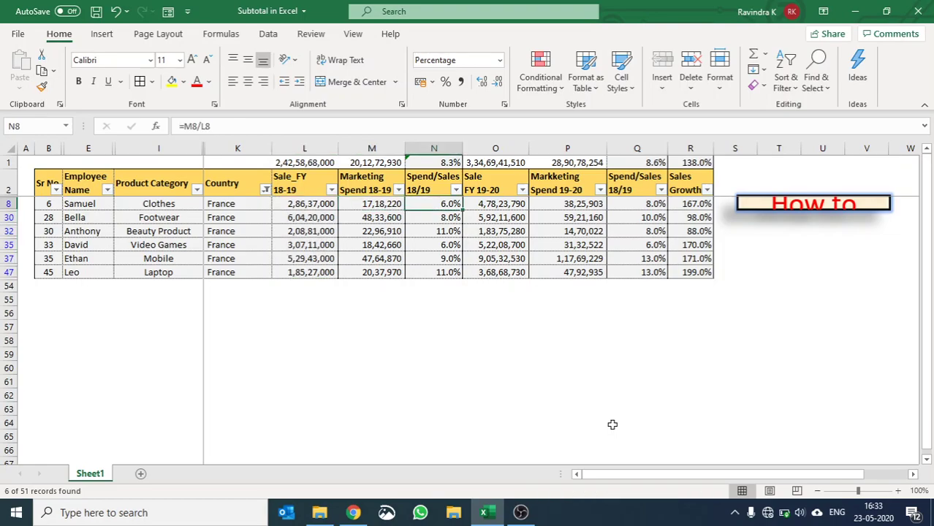
key(ctrl+shift+Down)
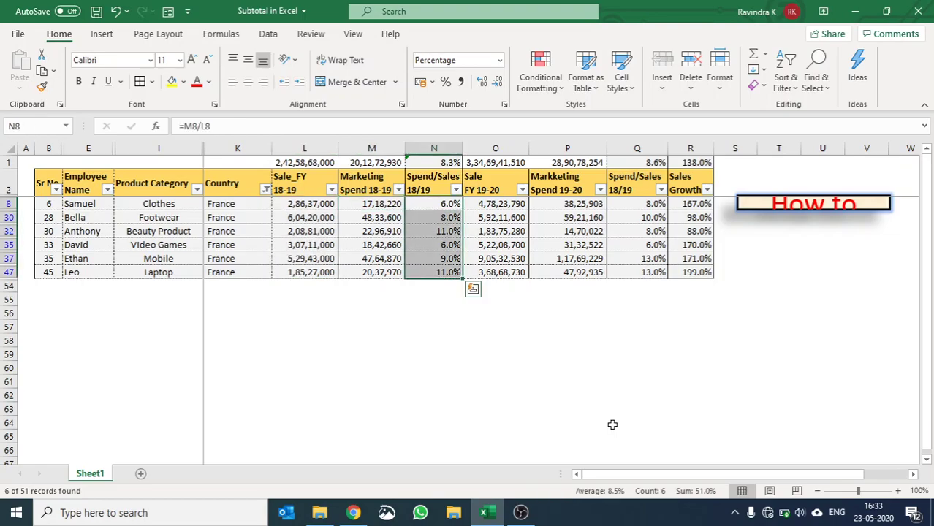
key(Right)
key(Right)
key(Right)
key(ctrl+shift+Down)
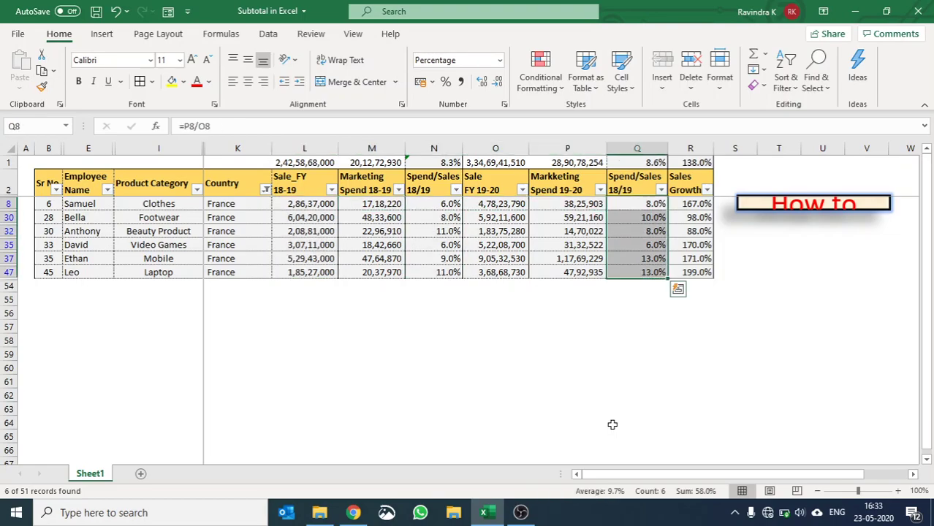
key(Right)
key(ctrl+shift+Down)
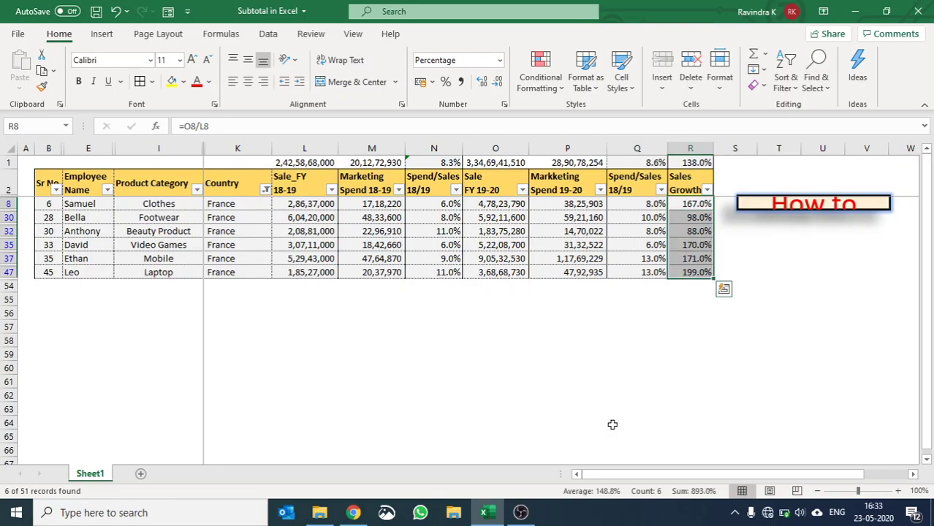
key(Up)
key(Down)
key(Left)
key(Left)
key(Left)
key(Left)
key(Left)
key(Left)
key(Left)
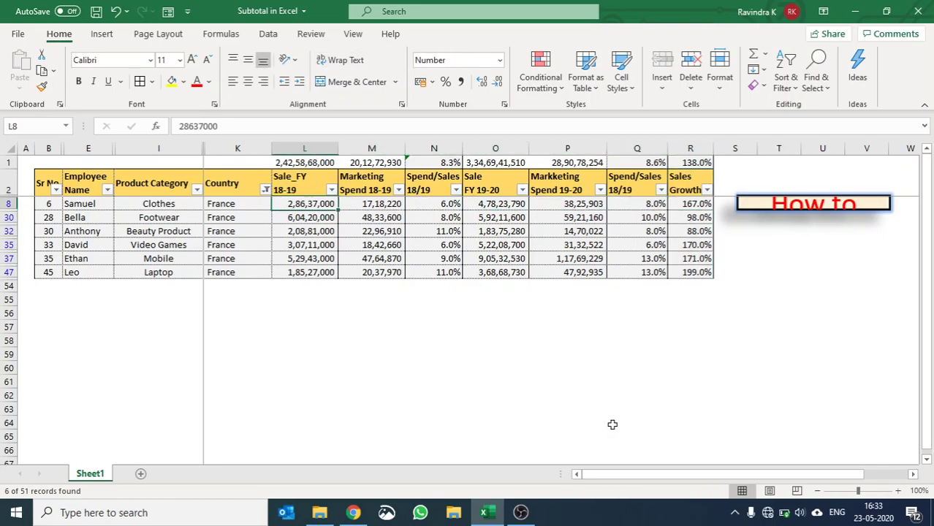
key(Right)
key(Right)
key(Up)
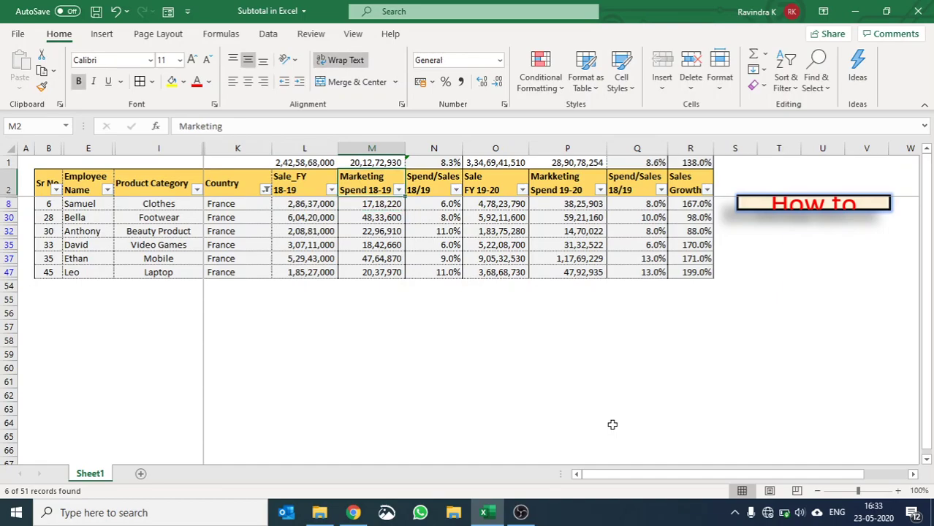
key(Left)
key(Left)
key(Right)
key(Down)
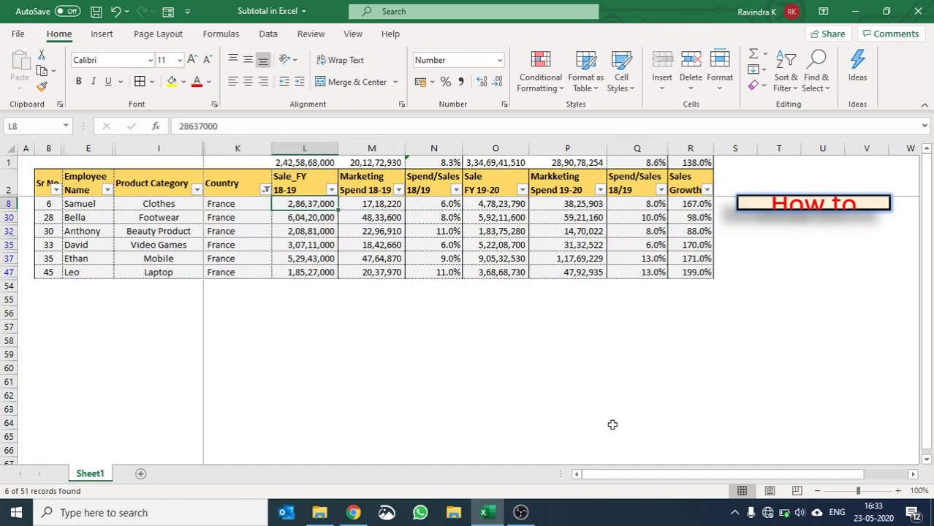
Clear the Country filter to show all the table's rows again
key(Down)
key(alt+d)
key(f)
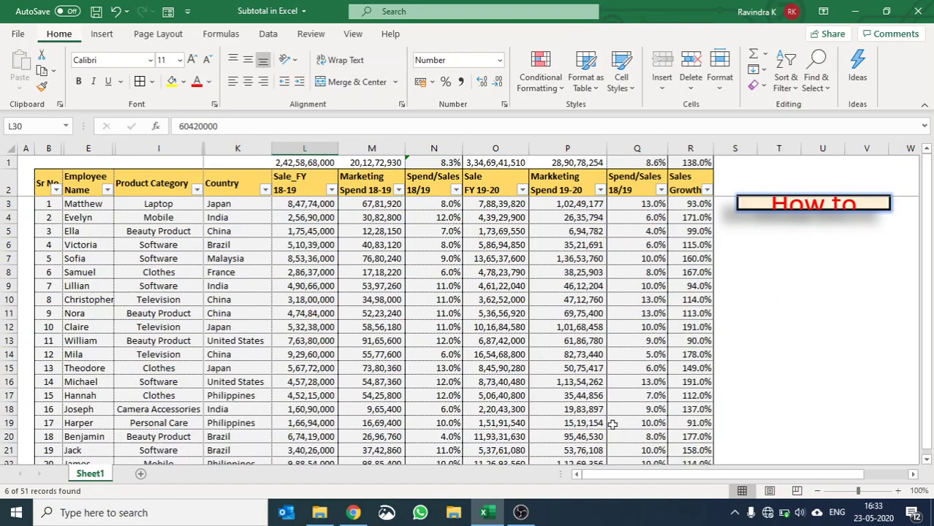
key(s)
key(Left)
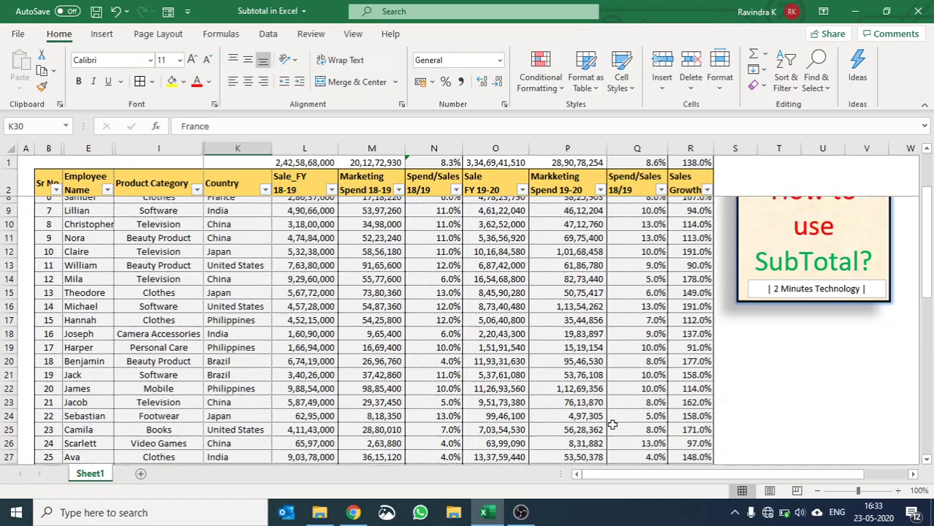
key(ctrl+Up)
key(alt+Down)
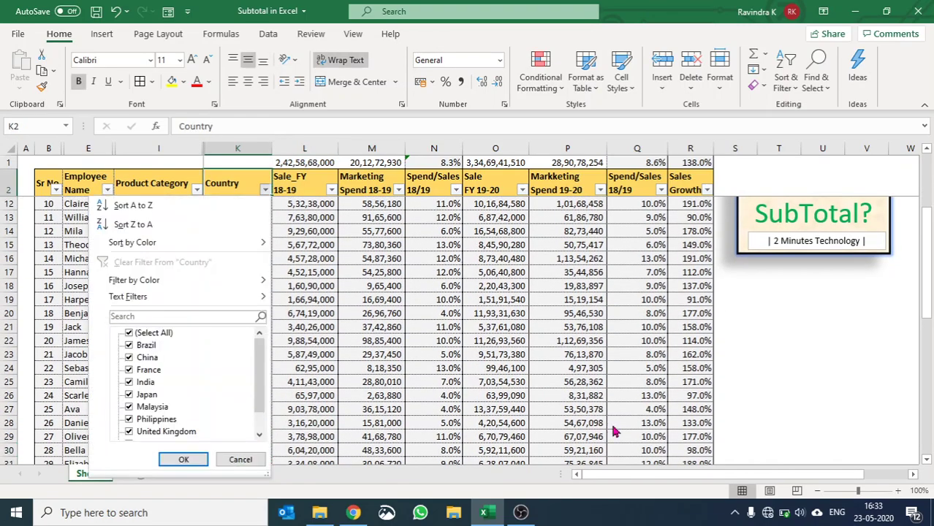
key(Escape)
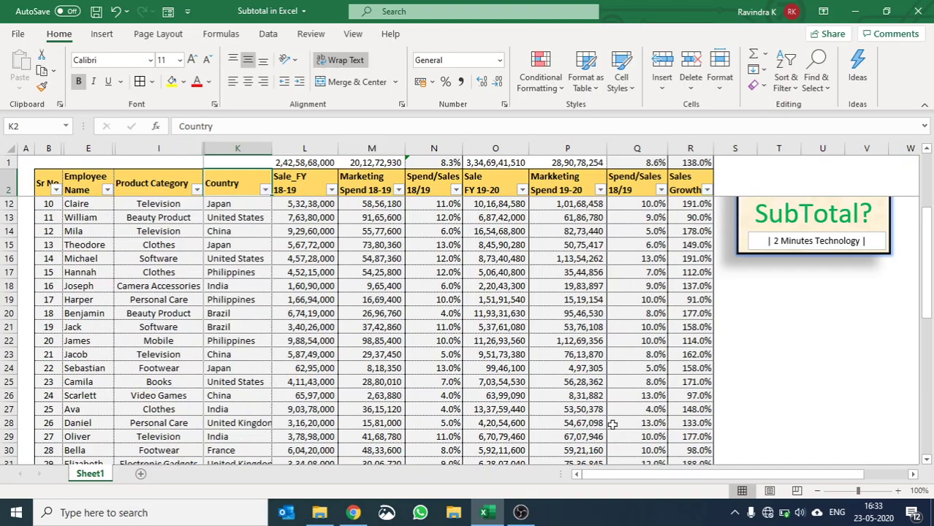
Insert a blank row above the totals in row 1
key(Down)
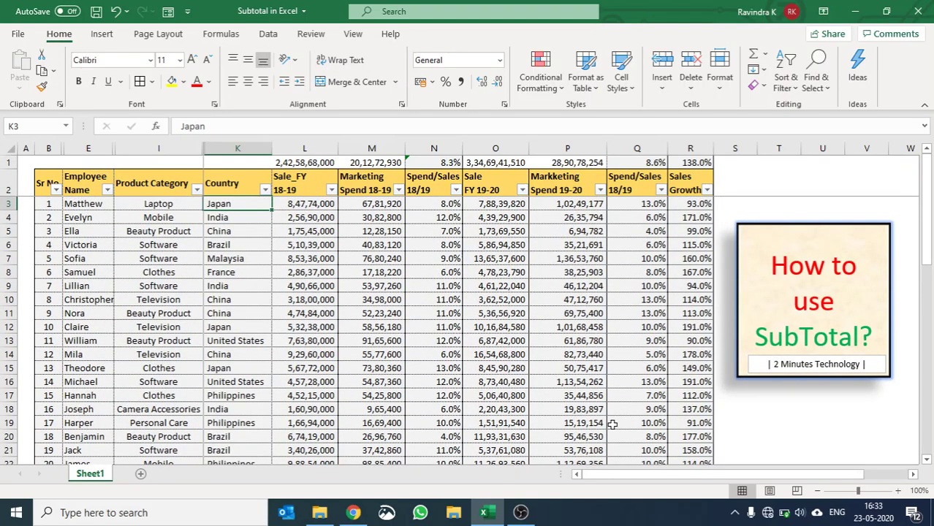
key(Right)
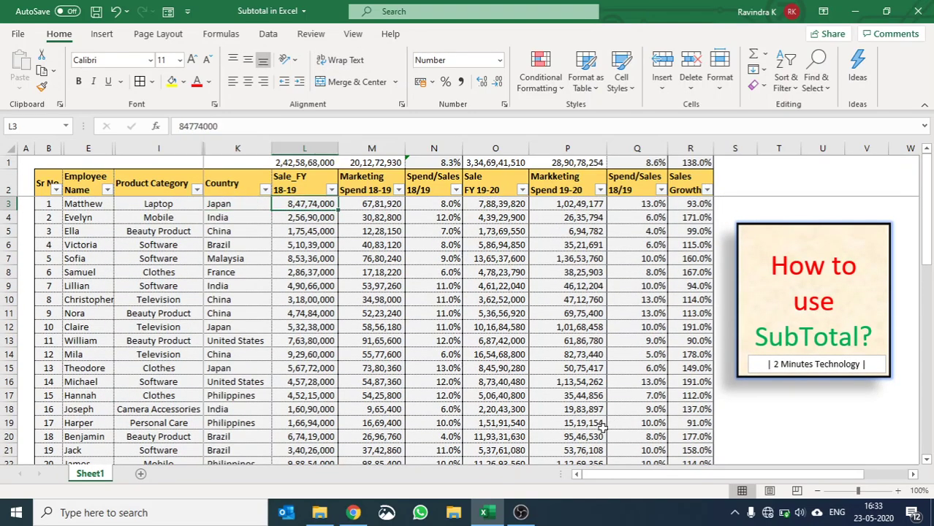
key(Up)
key(Up)
key(shift+space)
key(ctrl+shift+plus)
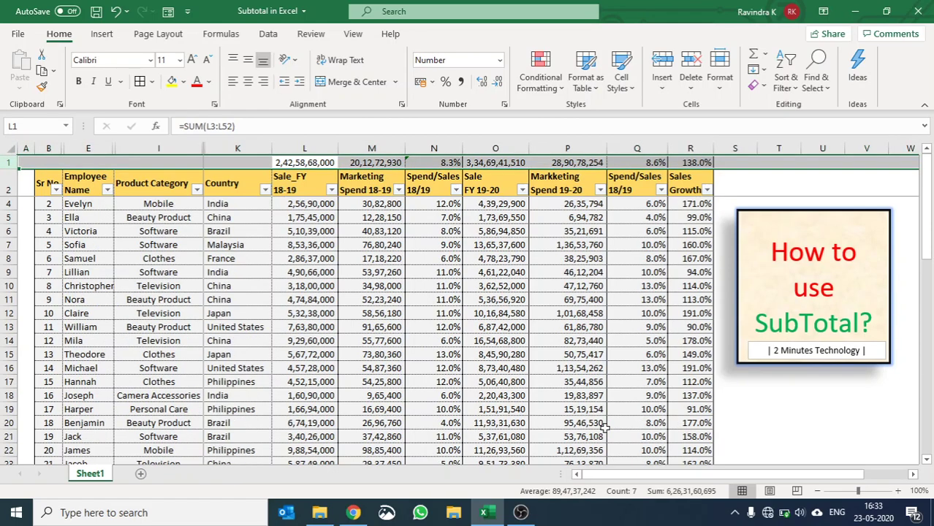
Label the totals row "Total" in K2 and the blank row above it "SubTotal" in K1
key(Down)
key(Left)
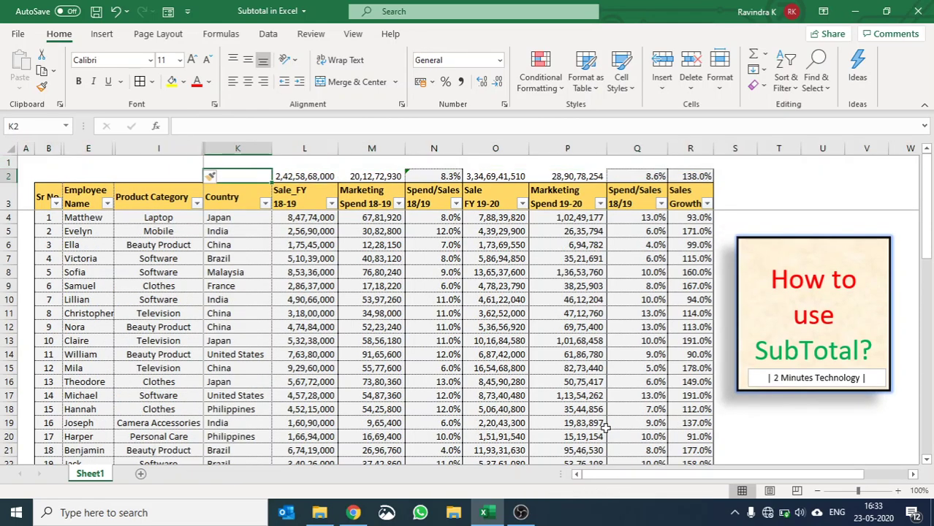
text(Total)
key(Return)
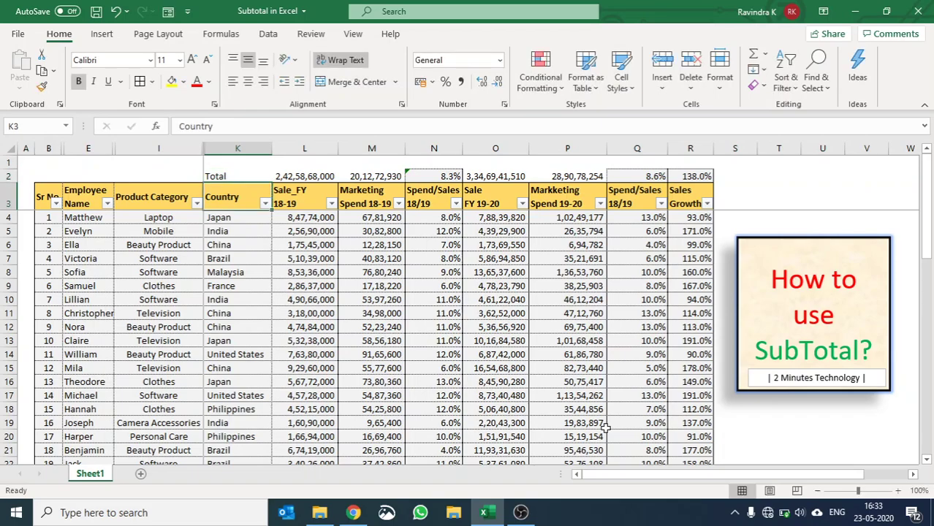
key(Up)
key(Up)
text(Sub)
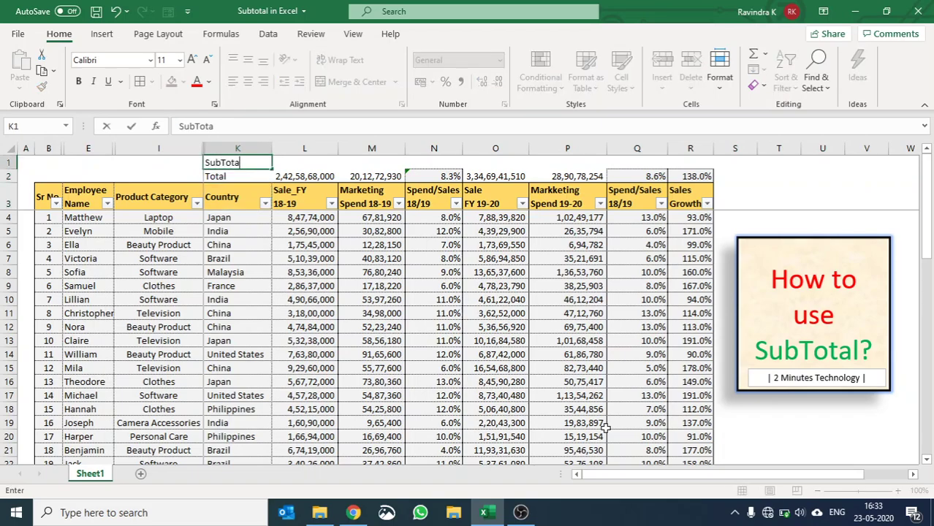
text(l)
key(Tab)
Enter =SUBTOTAL(9,L4:L53) in L1 to subtotal the Sale_FY 18-19 column
text(=subt)
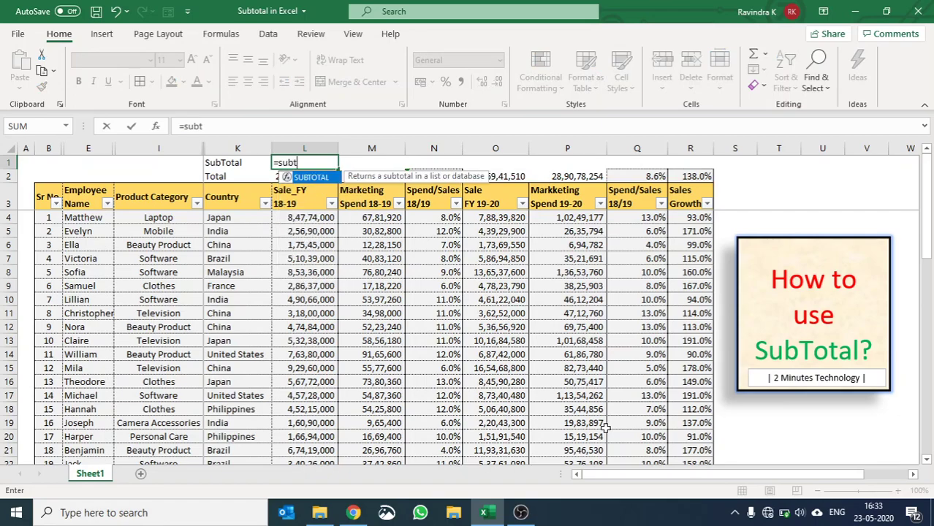
key(Tab)
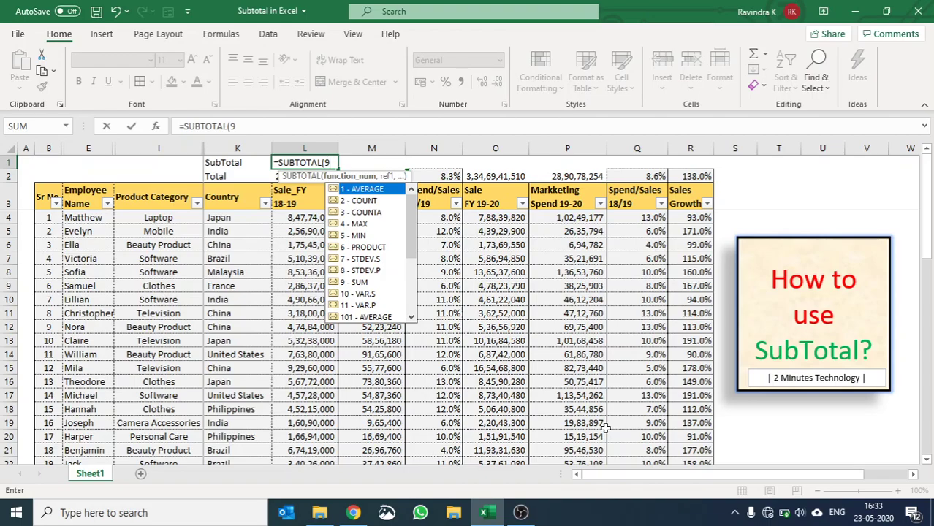
text(9,)
key(Down)
key(Down)
key(Down)
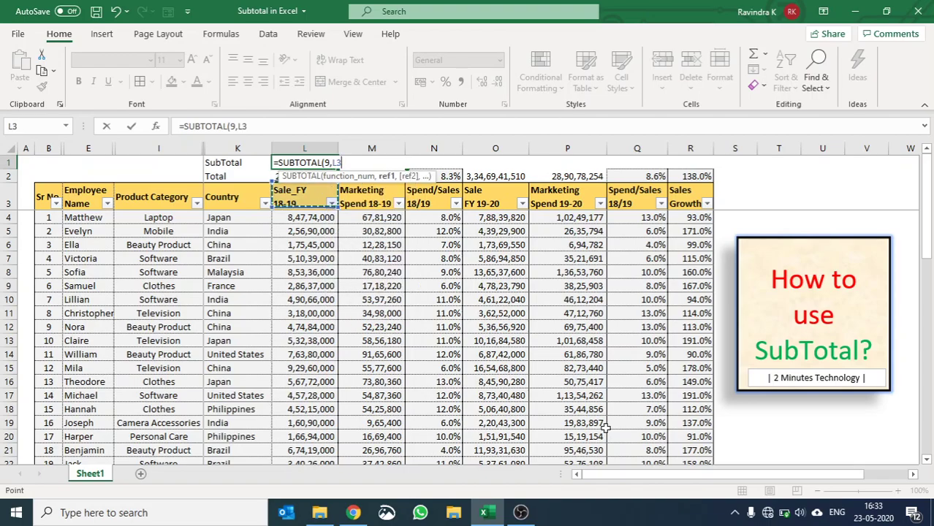
key(ctrl+shift+Down)
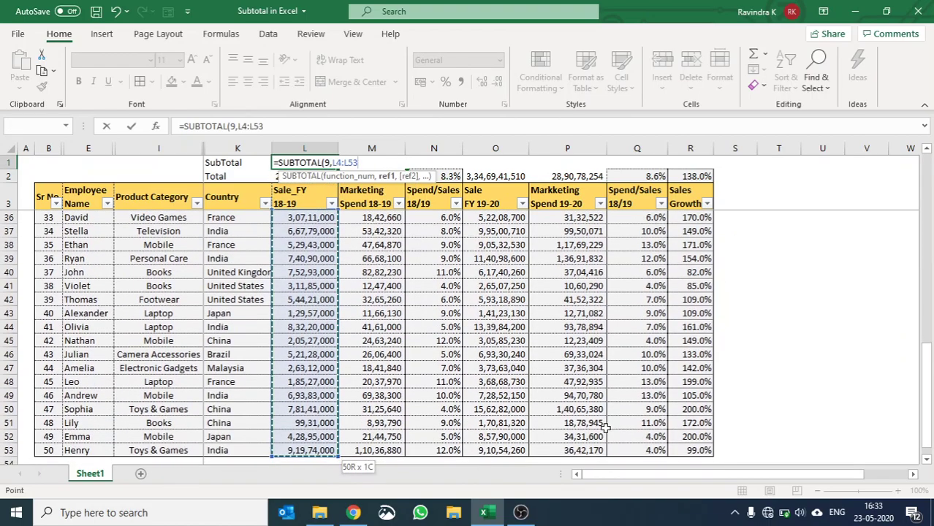
text())
key(Return)
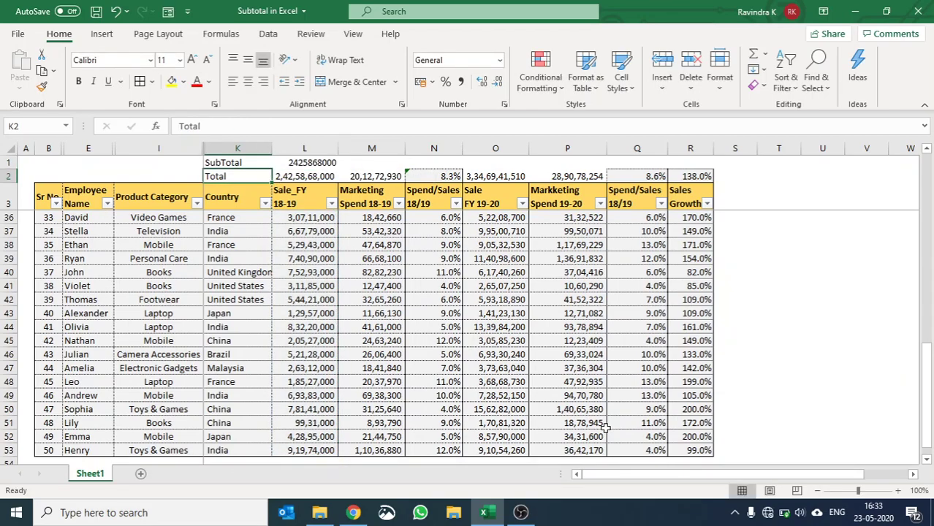
Copy the SUBTOTAL formula from L1 into M1, O1 and P1
key(Right)
key(Up)
key(ctrl+c)
key(Right)
key(ctrl+v)
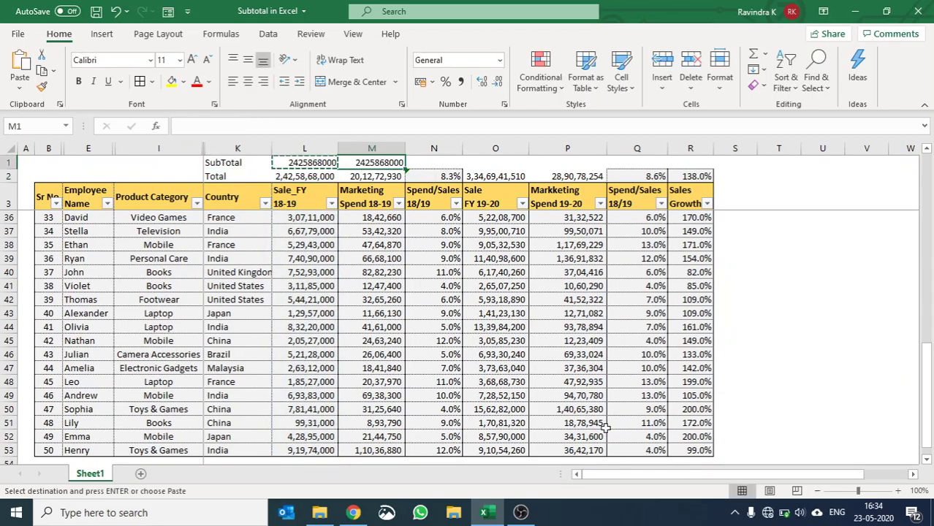
key(Right)
key(Right)
key(ctrl+v)
key(Right)
key(ctrl+v)
Copy the Spend/Sales ratio formulas from N2 and Q2 into N1 and Q1 of the SubTotal row
key(Left)
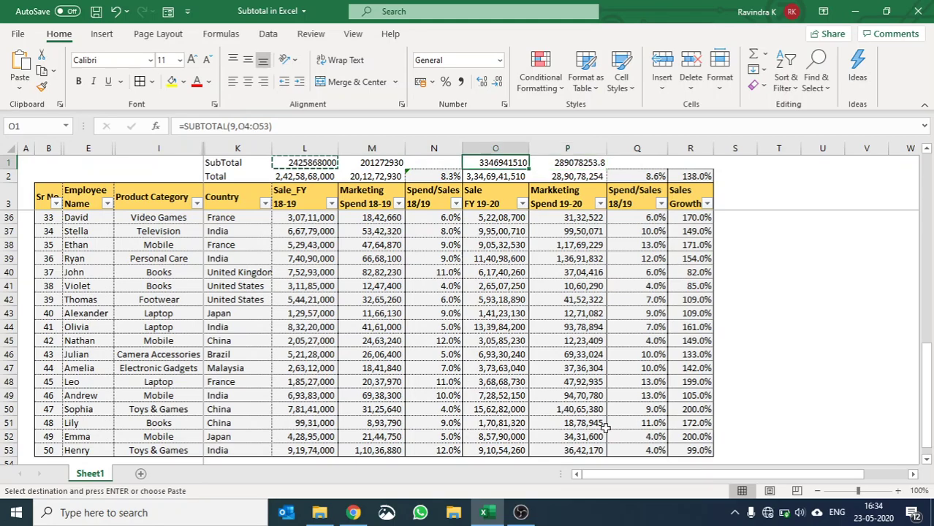
key(Left)
key(Down)
key(ctrl+c)
key(Up)
key(ctrl+v)
key(Right)
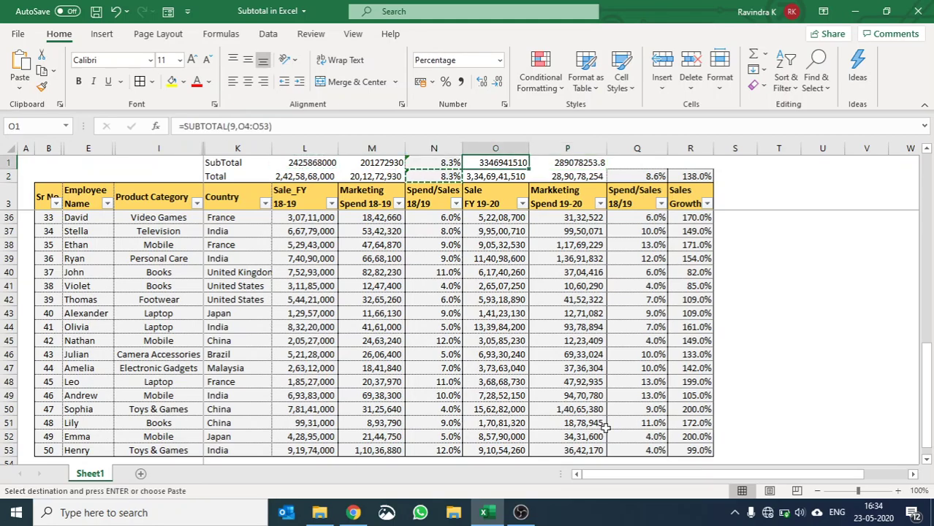
key(Right)
key(Right)
key(Down)
key(ctrl+c)
key(Up)
key(ctrl+v)
Copy the Sales Growth formula from R2 into R1
key(Right)
key(Down)
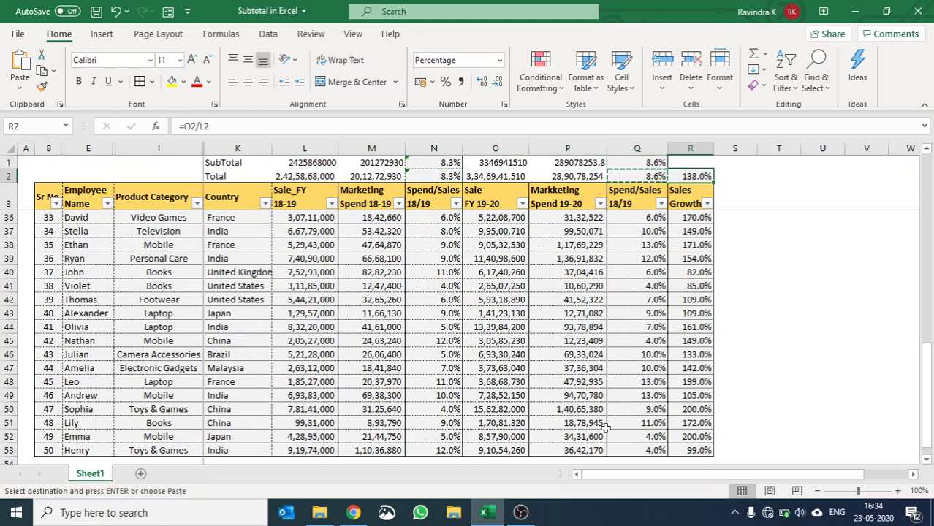
key(Up)
key(Down)
key(Down)
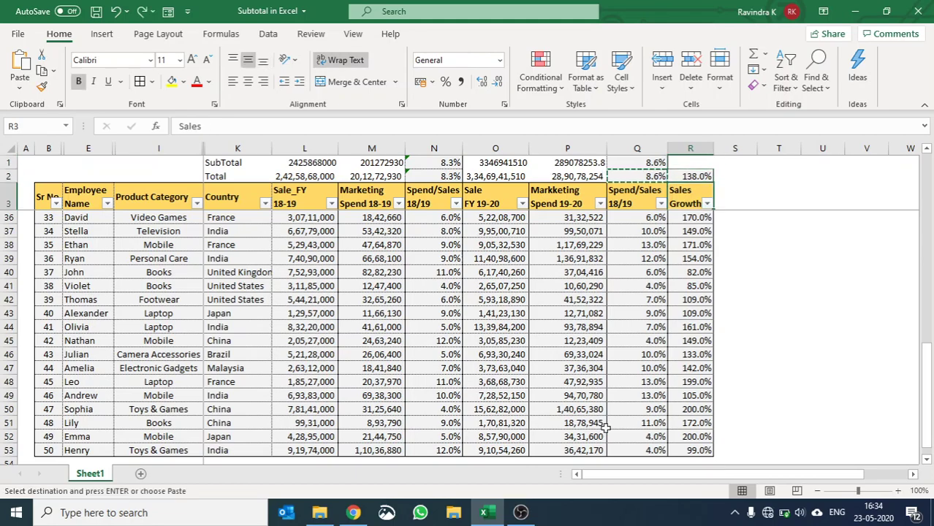
key(ctrl+c)
key(Up)
key(Up)
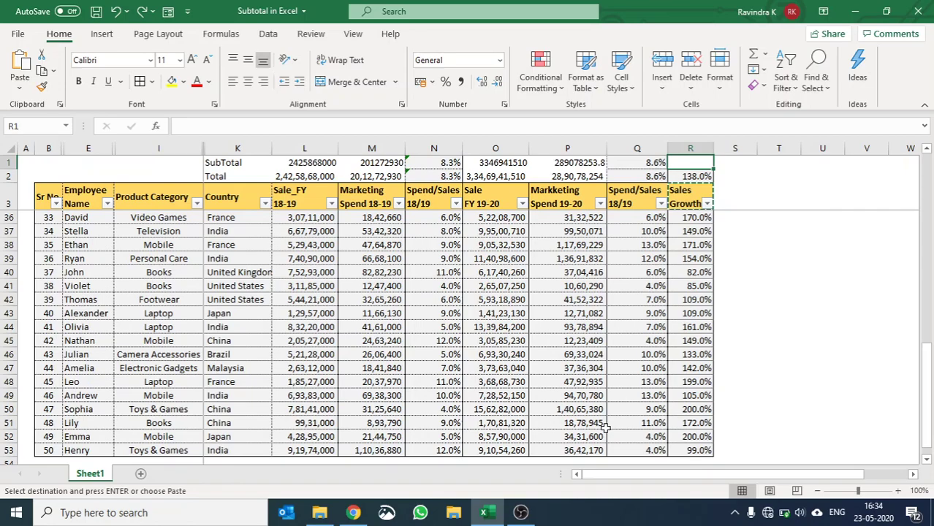
key(Down)
key(ctrl+c)
key(Up)
key(ctrl+v)
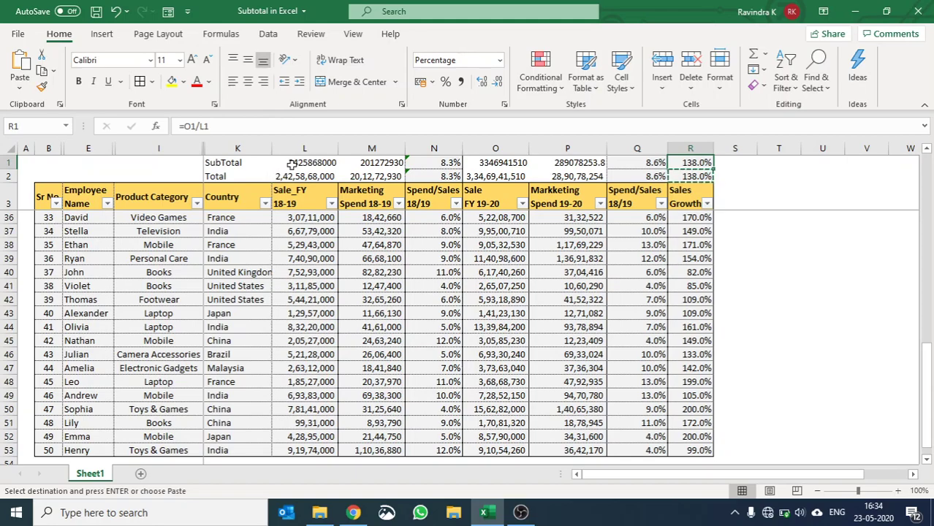
Format the subtotals in L1:M1 and O1:P1 with comma separators and no decimals
drag(291, 165, 373, 163)
click(460, 81)
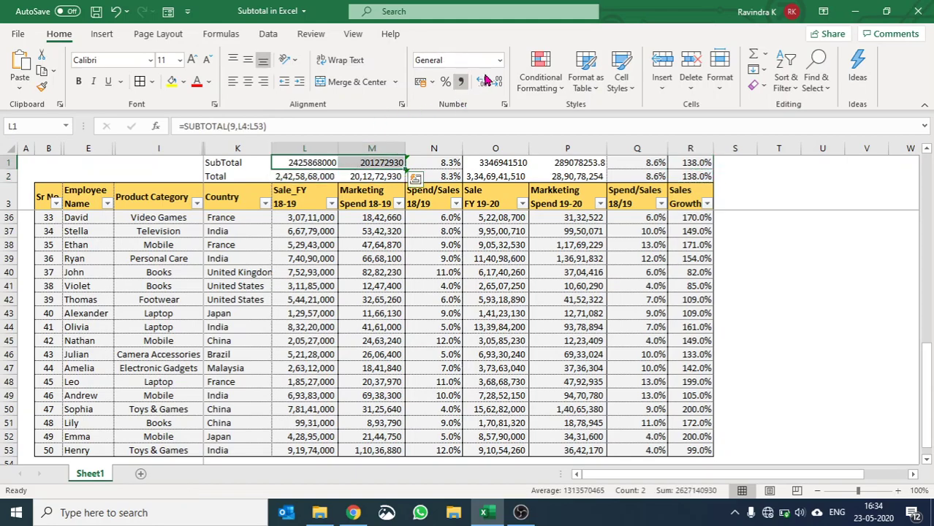
click(485, 81)
click(485, 81)
drag(539, 164, 568, 165)
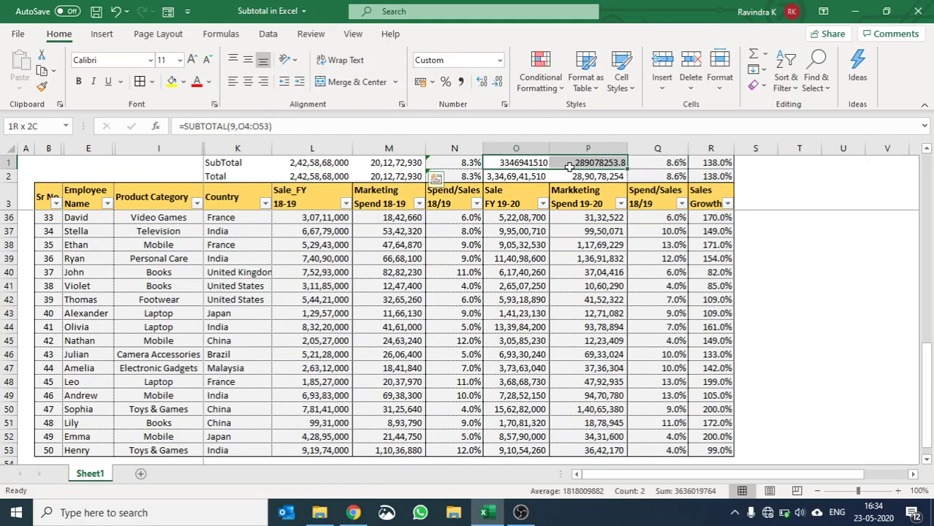
key(F4)
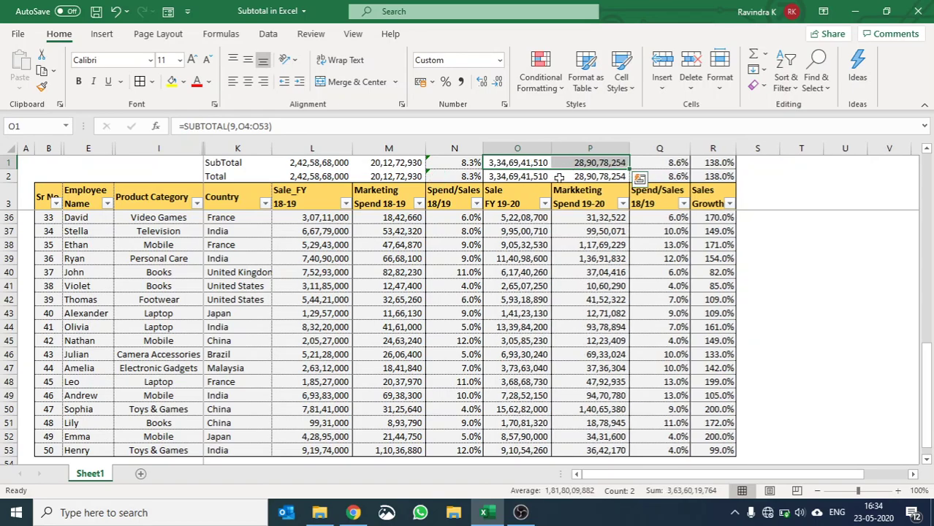
click(488, 275)
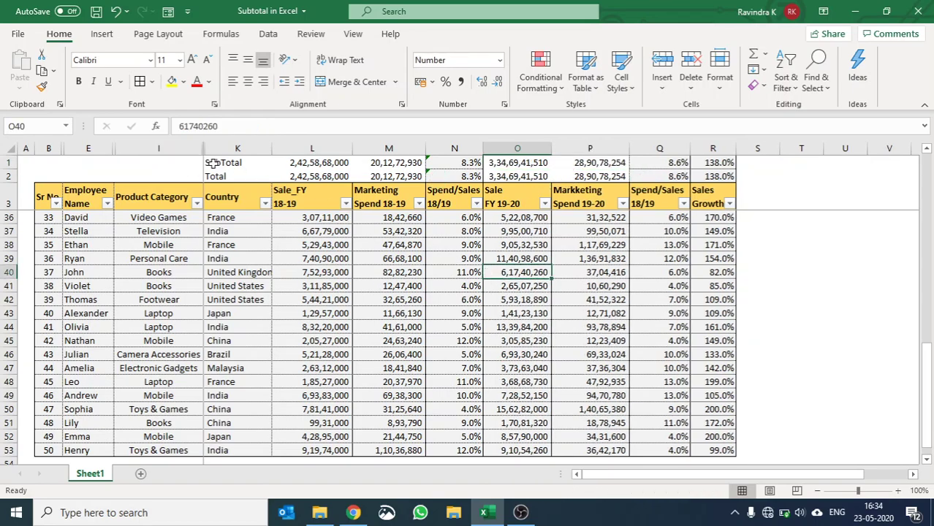
Add borders to all cells of the SubTotal and Total rows, K1:R2
drag(211, 164, 704, 176)
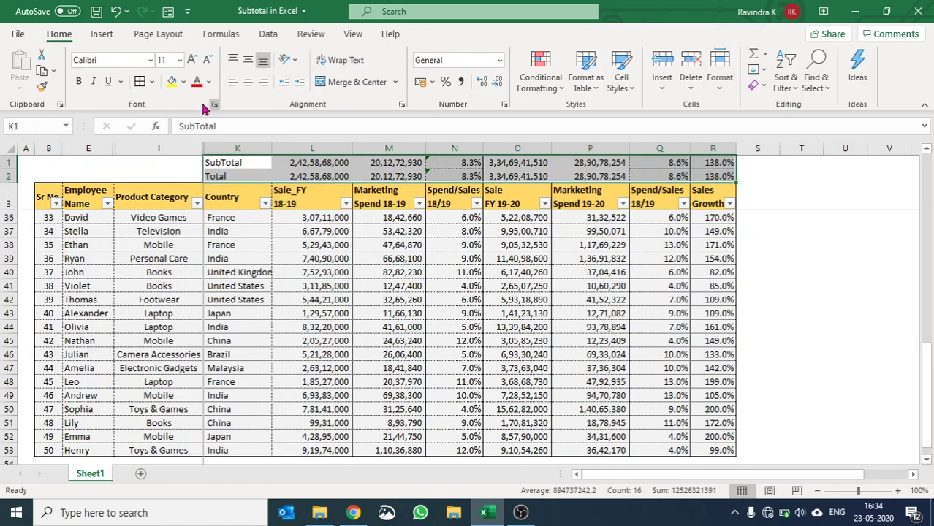
click(358, 247)
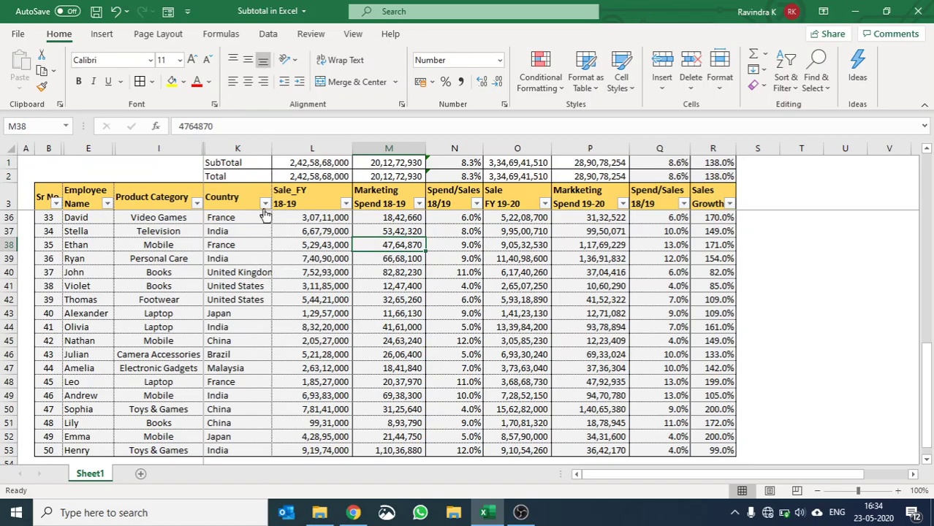
Filter the Country column to show only France
click(242, 198)
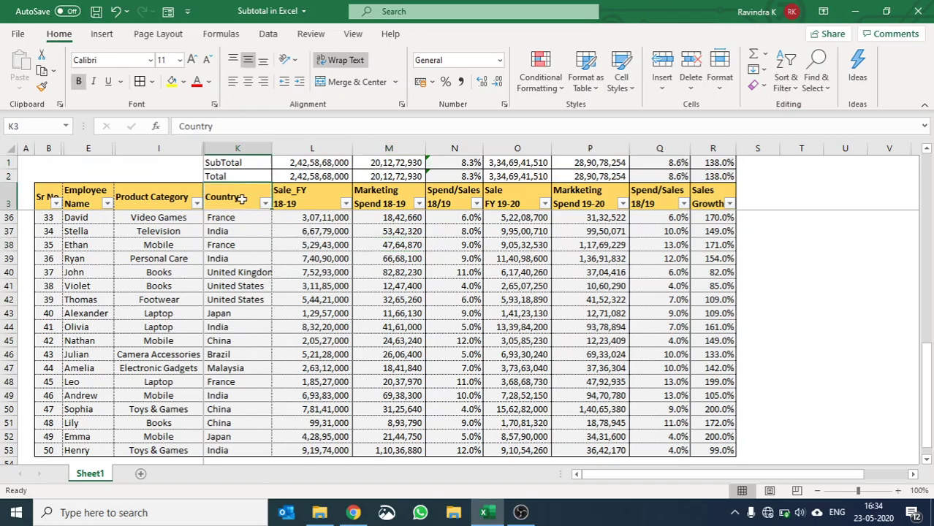
key(alt+Down)
key(Down)
key(Down)
key(Down)
key(Down)
key(space)
key(Down)
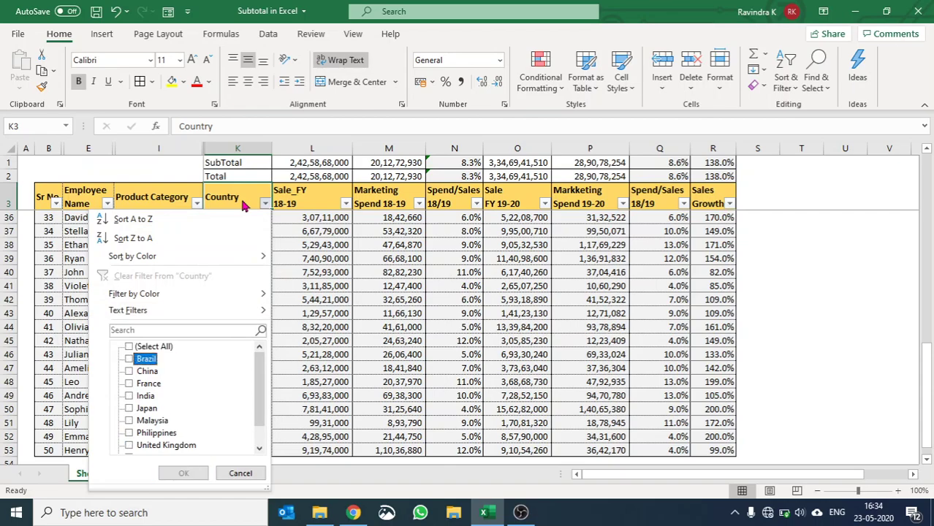
key(Down)
key(Down)
key(space)
key(Return)
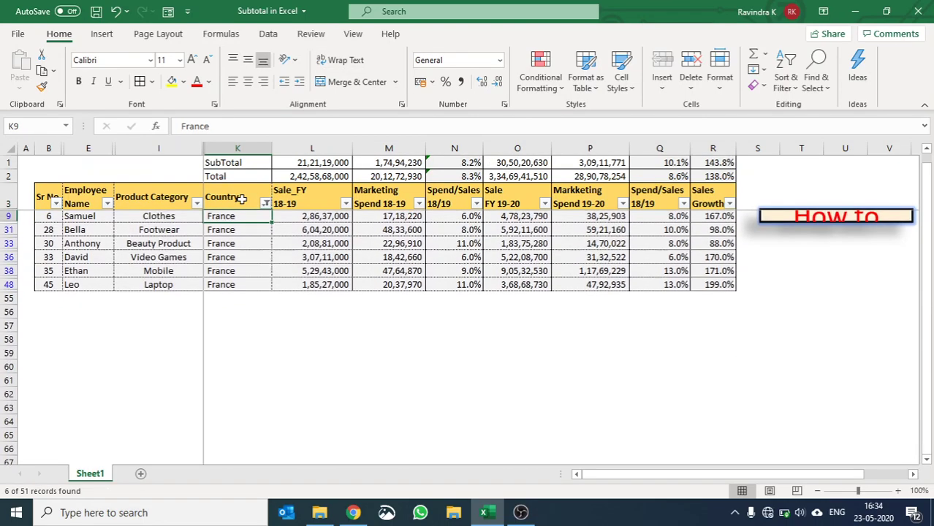
Compare the SUM total in L2 and the SUBTOTAL in L1 with the sum of the filtered Sale_FY 18-19 values
key(Right)
key(Up)
key(Up)
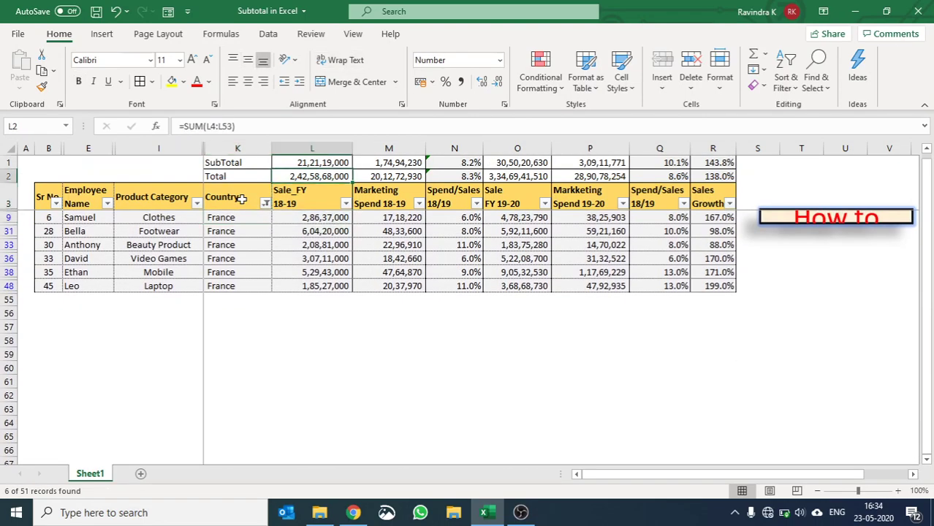
key(shift+space)
key(Up)
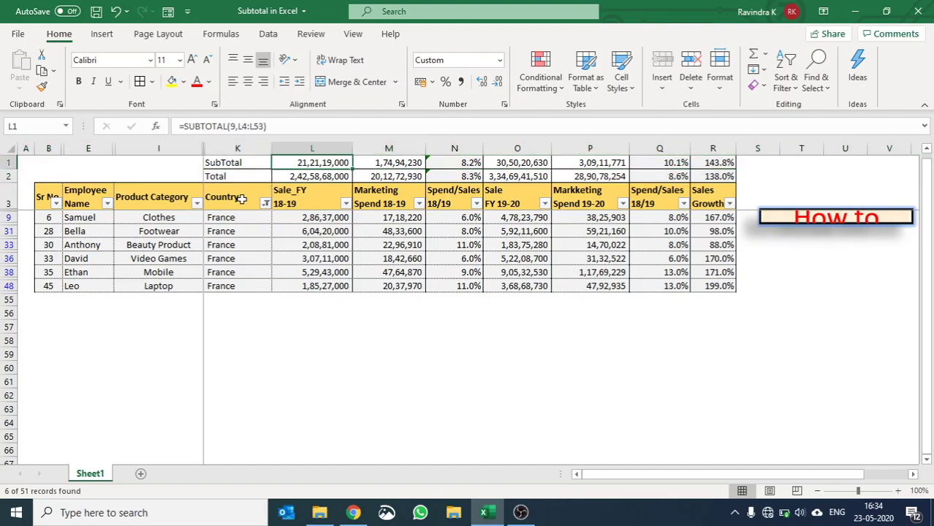
key(shift+space)
key(Down)
key(Down)
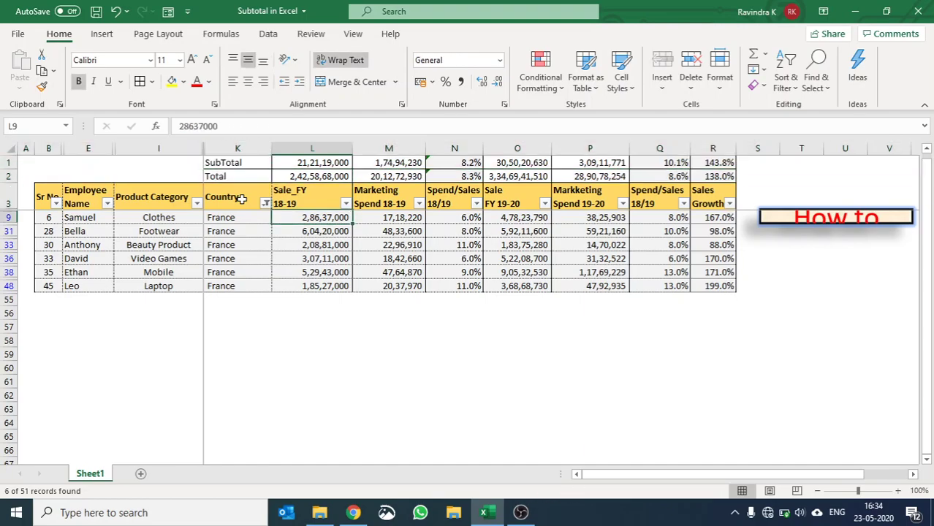
key(Down)
key(Up)
key(ctrl+shift+Down)
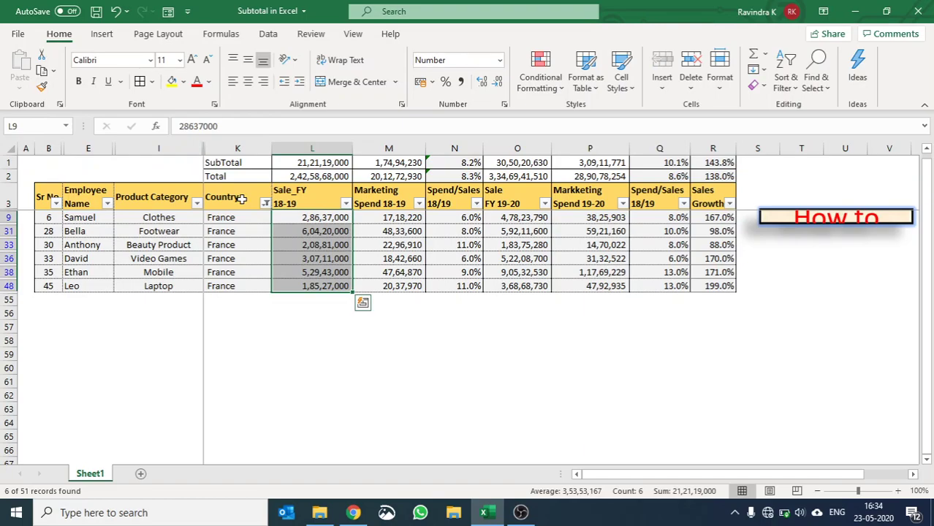
Examine the SubTotal row's formulas from L1 across to Sales Growth in R1 against the Total row
key(Up)
key(Up)
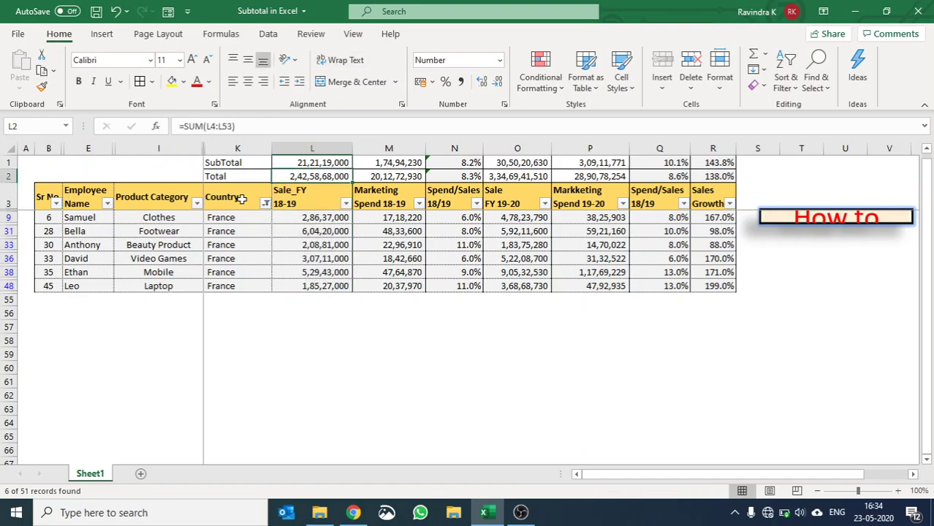
key(Up)
key(Down)
key(Right)
key(Left)
key(Up)
key(Right)
key(Right)
key(Right)
key(Right)
key(Right)
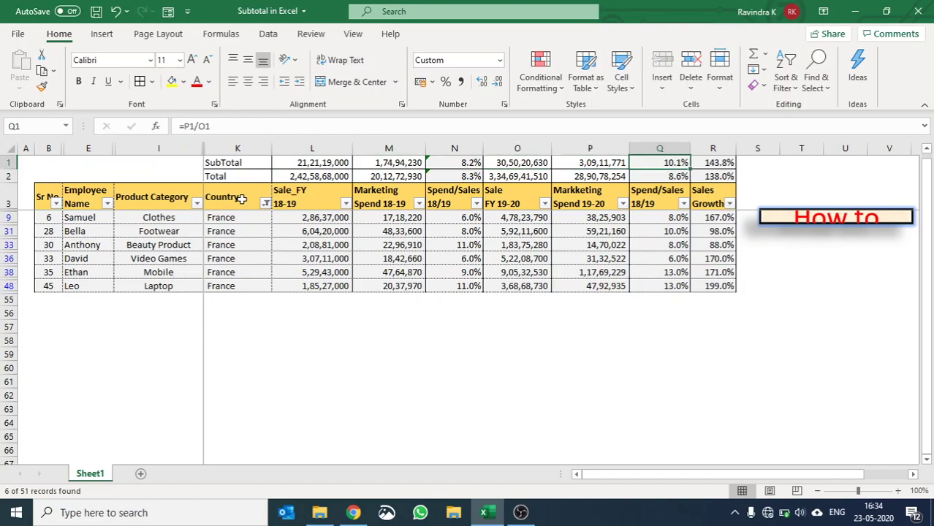
key(Right)
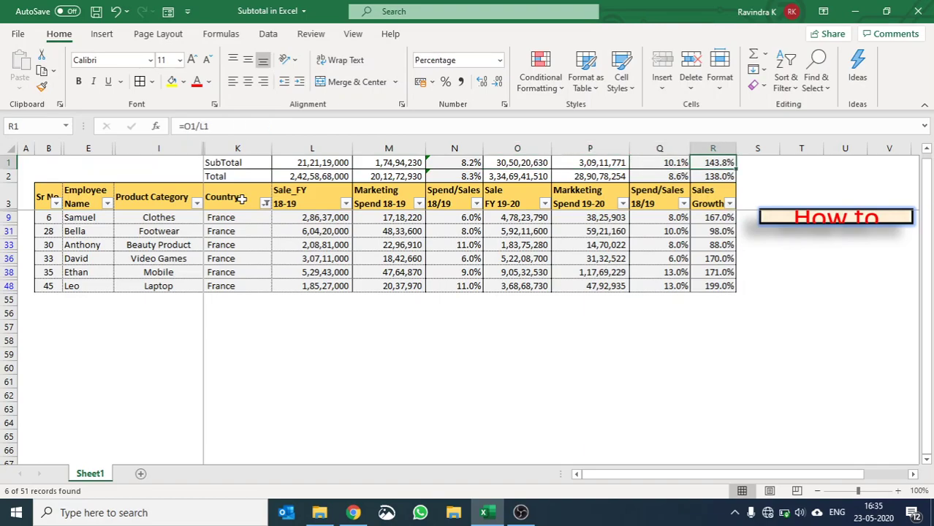
key(Down)
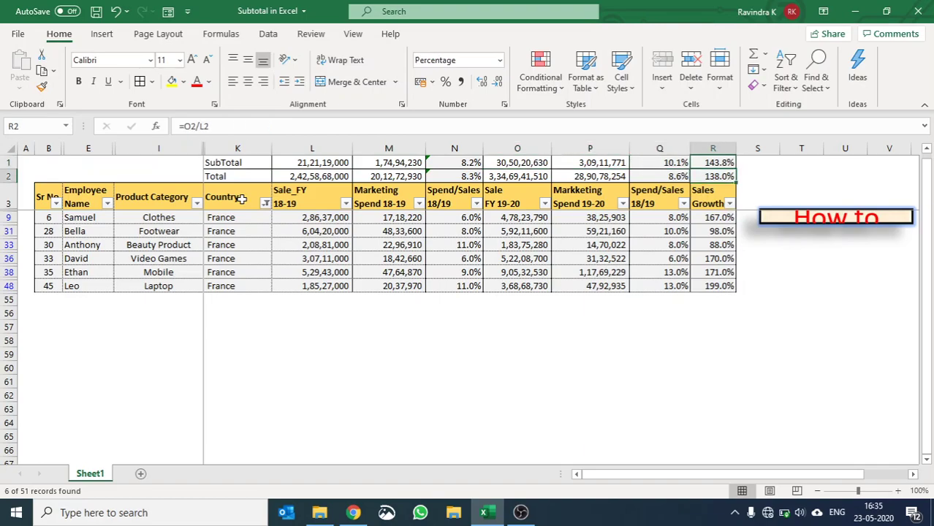
Compare the Spend/Sales ratios in N1 and Q1 of the SubTotal row with those of the Total row
key(Up)
key(Left)
key(Left)
key(Left)
key(Left)
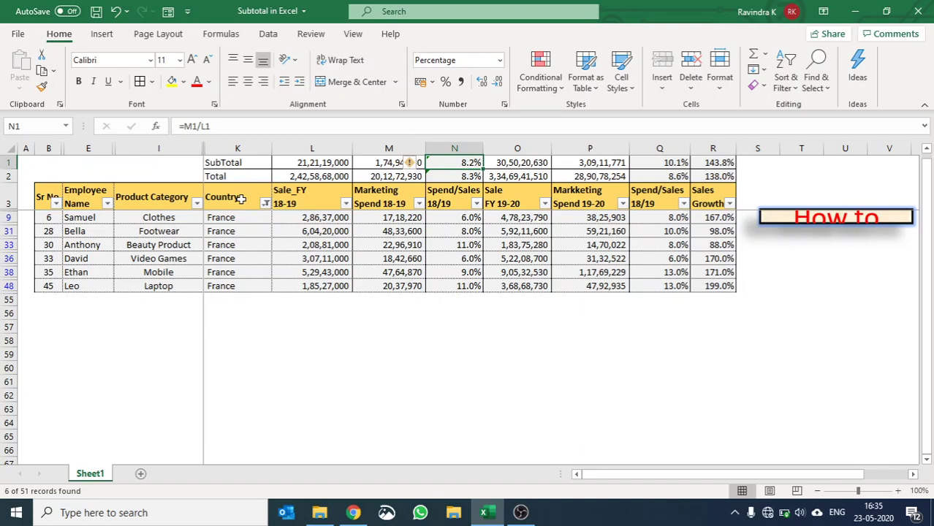
key(Right)
key(Right)
key(Right)
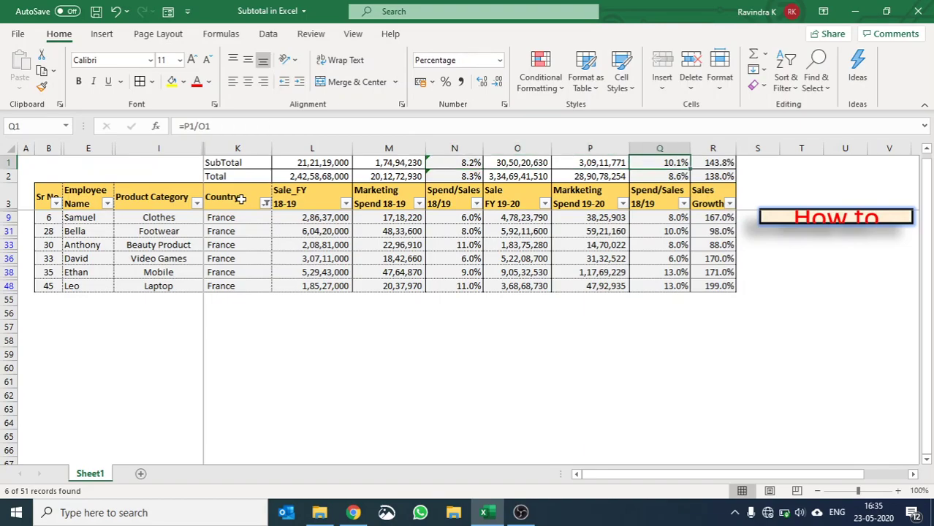
key(Down)
key(Down)
key(Down)
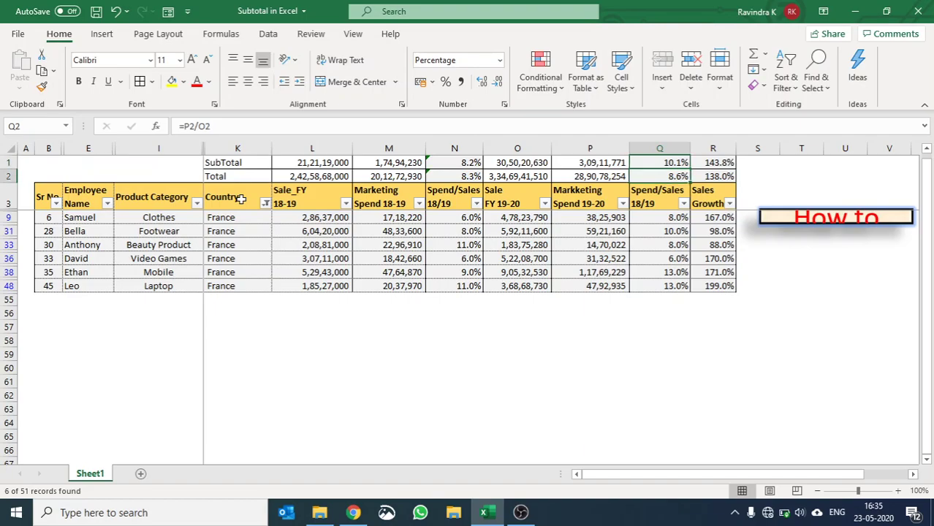
Clear the Country filter to restore all table rows and go to the Product Category header
key(ctrl+z)
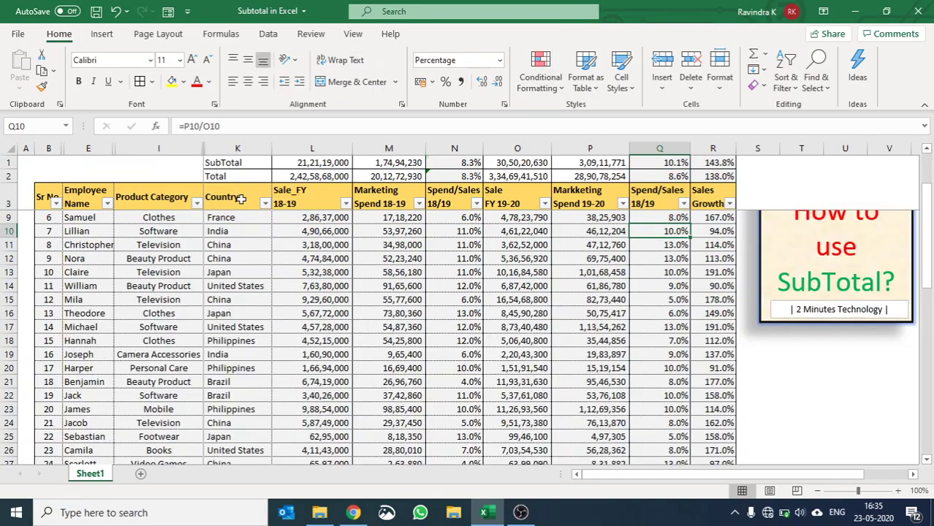
key(ctrl+Left)
key(Right)
key(Right)
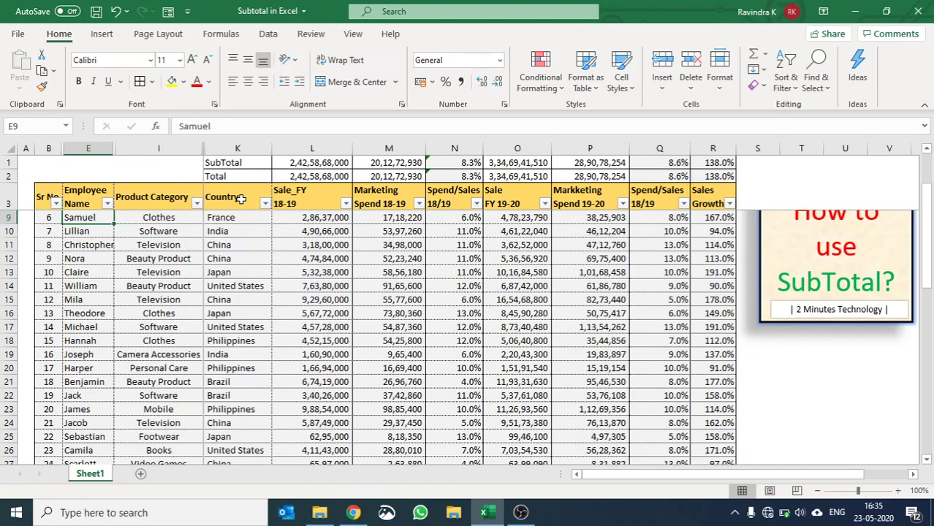
key(Up)
key(ctrl+Up)
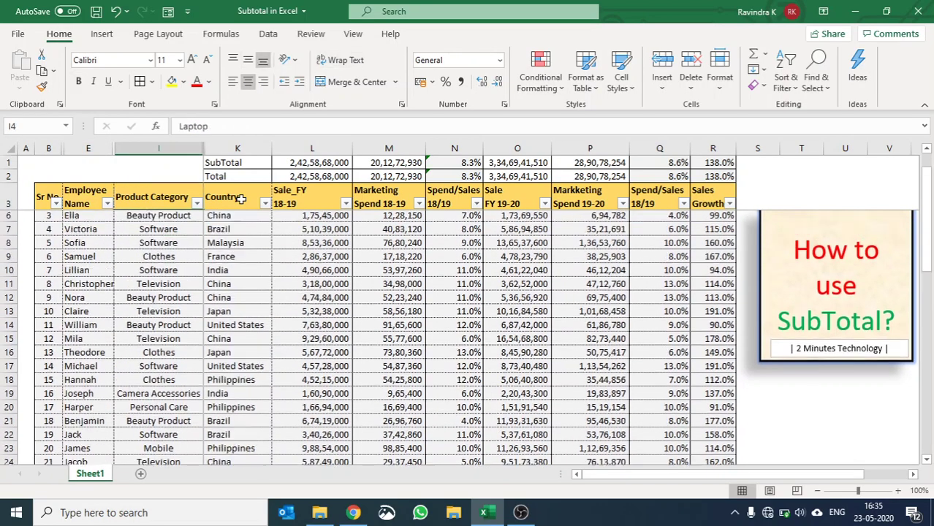
Filter the Product Category column to show only Mobile
key(alt+Down)
key(Down)
key(Down)
key(Down)
key(Down)
key(Down)
key(Down)
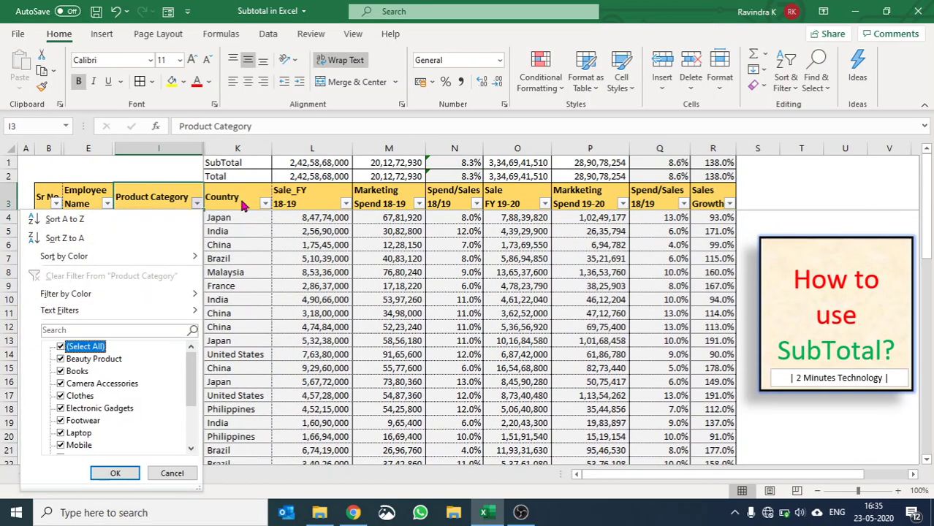
key(space)
key(Down)
key(Down)
key(Down)
key(Down)
key(Down)
key(Down)
key(Down)
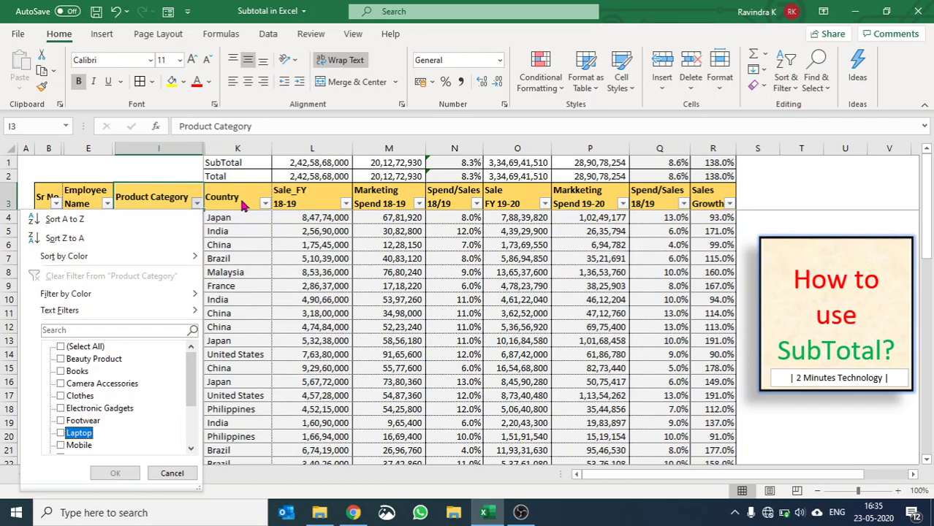
key(Down)
key(space)
key(Tab)
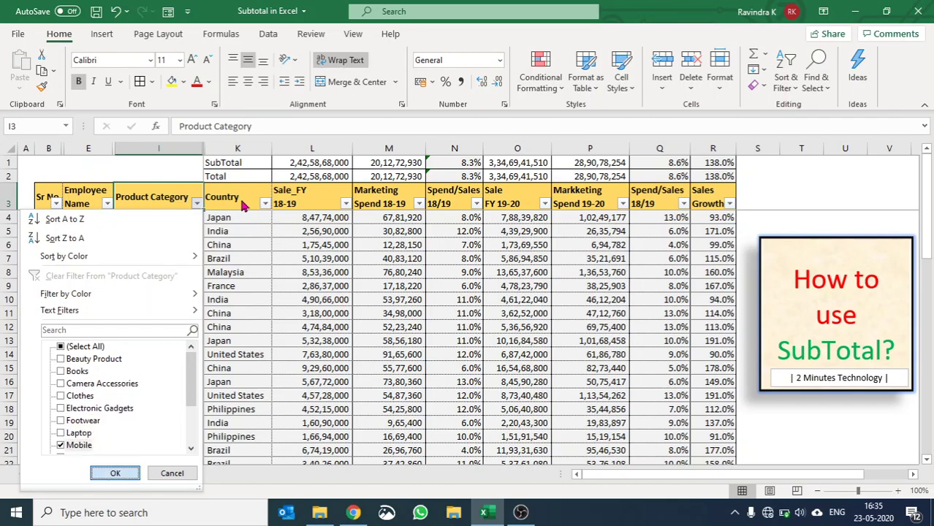
key(Return)
Compare the Sales Growth formula in R1 of the SubTotal row with R2 of the Total row for the filtered records
key(Down)
key(Right)
key(Right)
key(Right)
key(Right)
key(Right)
key(Right)
key(Right)
key(Right)
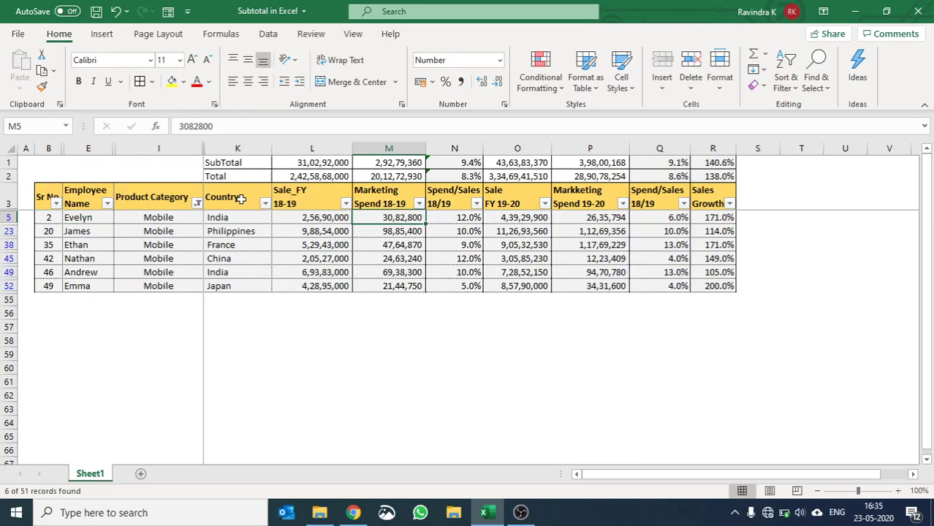
key(Right)
key(Left)
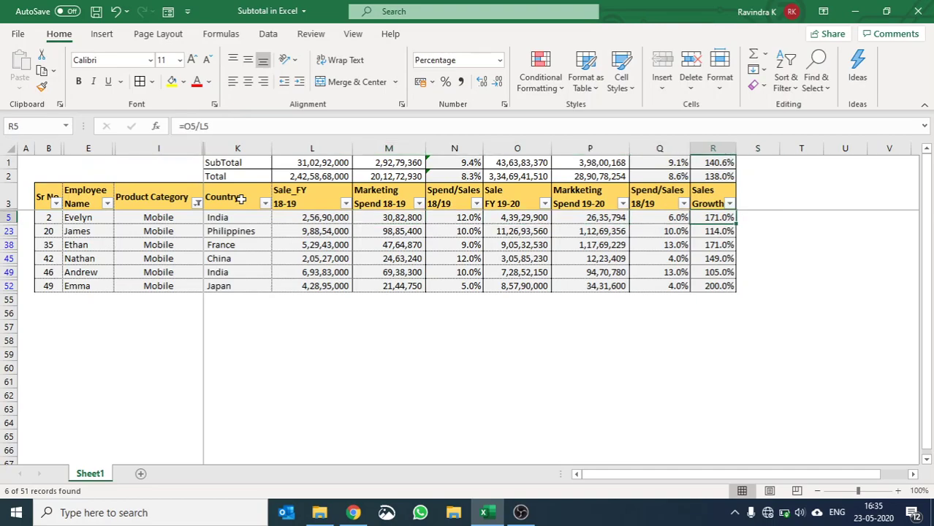
key(Up)
key(Up)
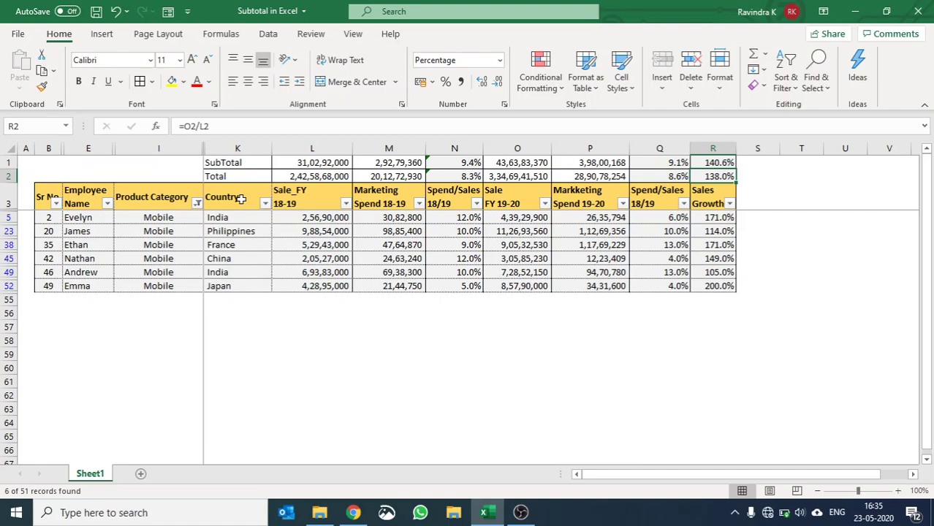
key(Up)
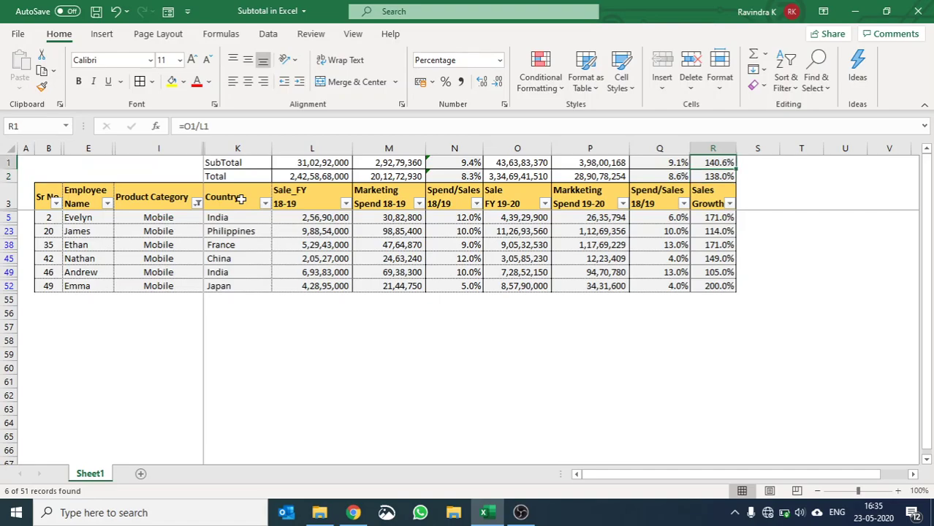
Examine the SubTotal row from the Spend/Sales ratio in N1 to its neighbours and compare M1 with the SUM in M2
key(Left)
key(Left)
key(Left)
key(Left)
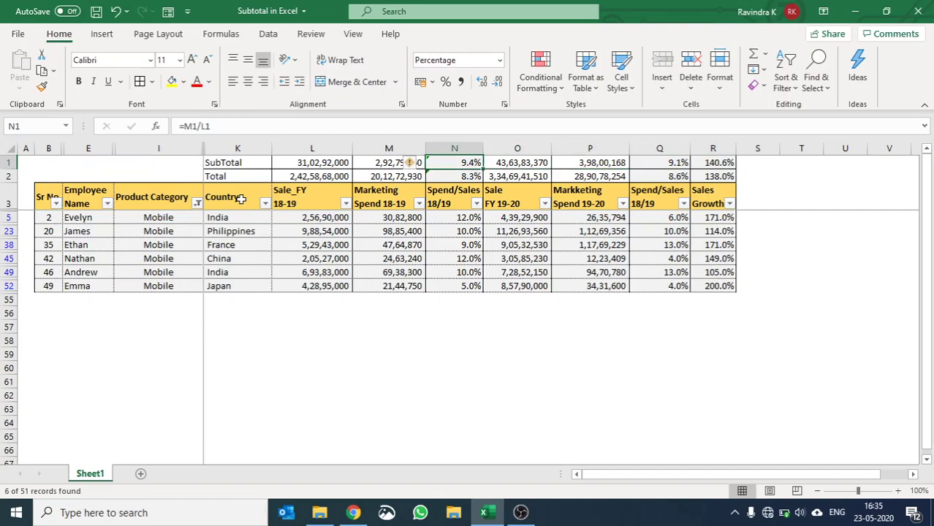
key(Right)
key(Right)
key(Right)
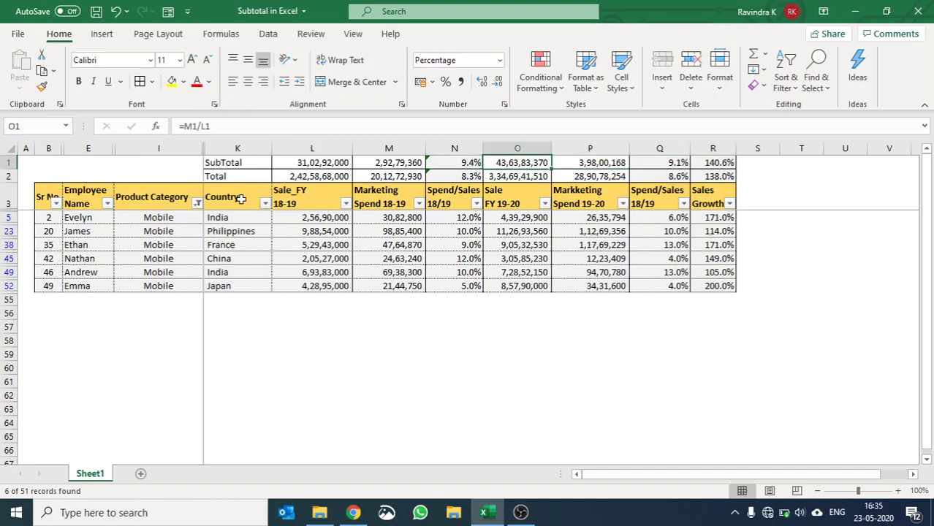
key(Left)
key(Left)
key(Left)
key(Left)
key(Down)
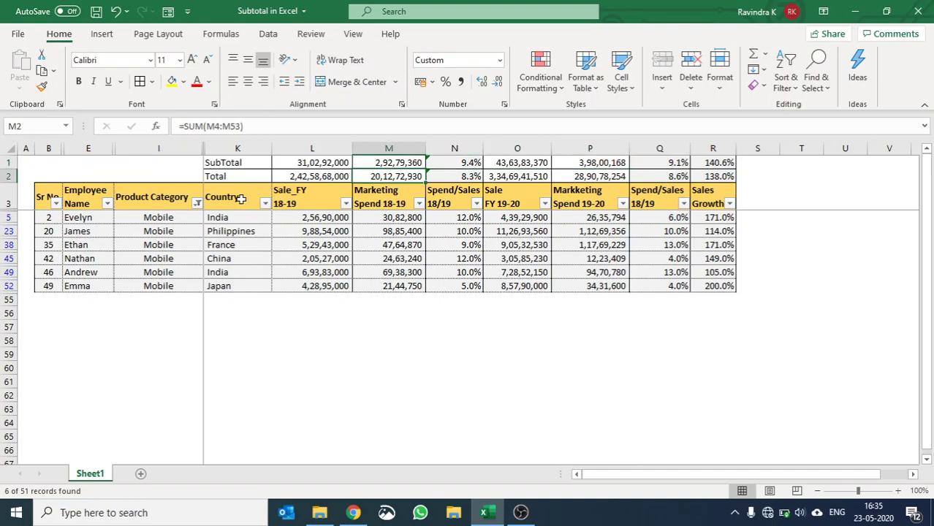
Clear the Product Category filter so all records are shown again
key(Down)
key(Down)
key(Down)
key(alt+d)
key(f)
key(s)
key(Right)
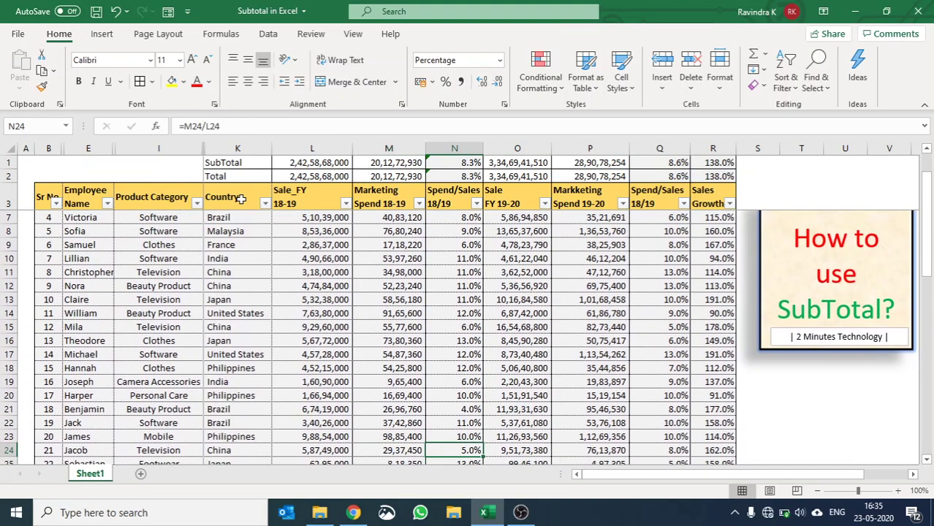
Add a Less Than conditional format to N1 comparing with =$N$2, using Light Red Fill with Dark Red Text
key(ctrl+Up)
key(shift+Down)
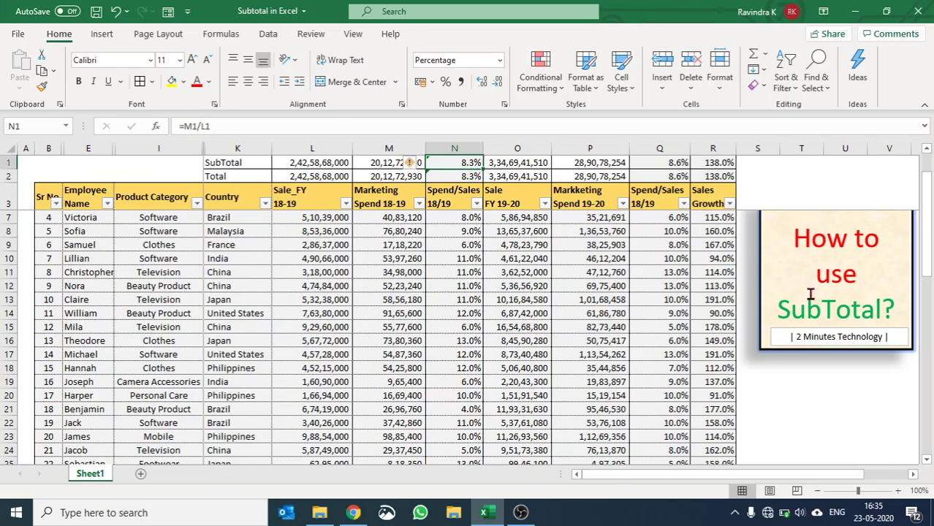
click(540, 72)
mouse_move(566, 139)
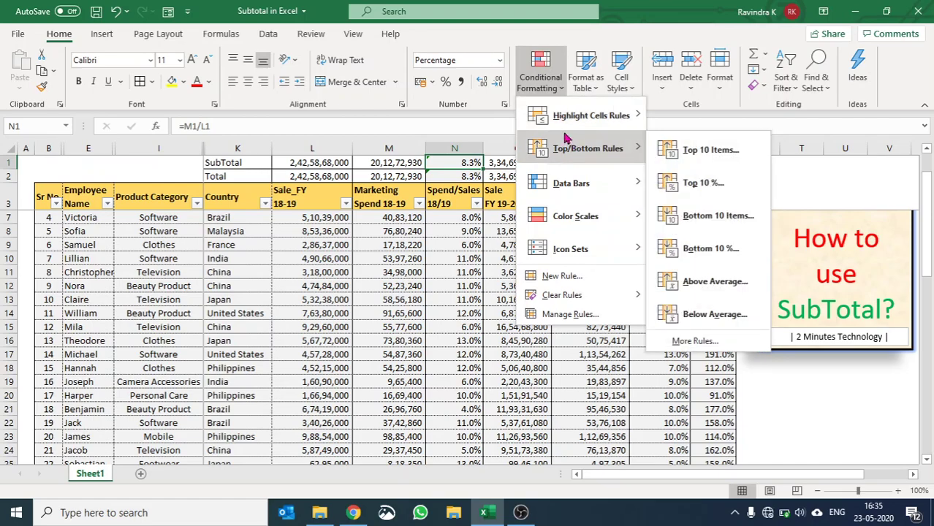
mouse_move(565, 115)
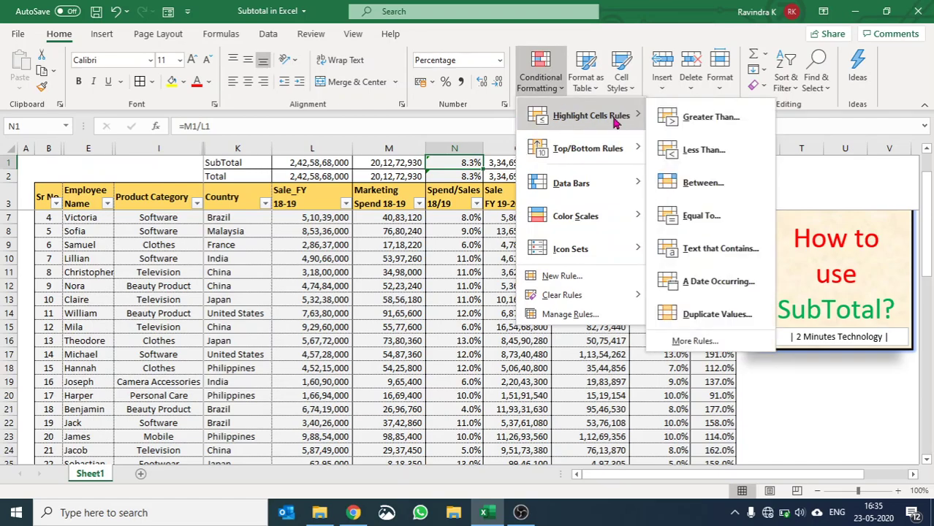
click(702, 150)
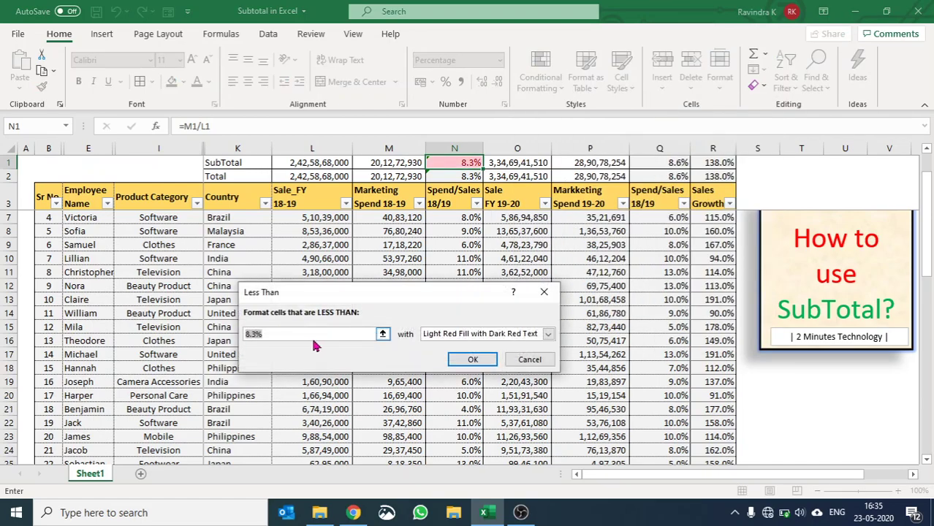
click(454, 177)
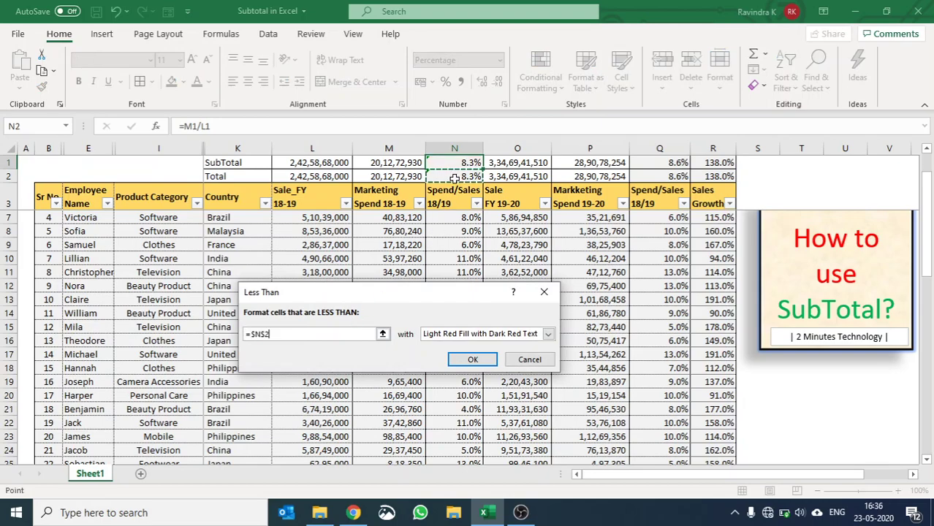
click(473, 359)
Add a Greater Than conditional format to N1 comparing with =$N$2, using Red Border
click(462, 174)
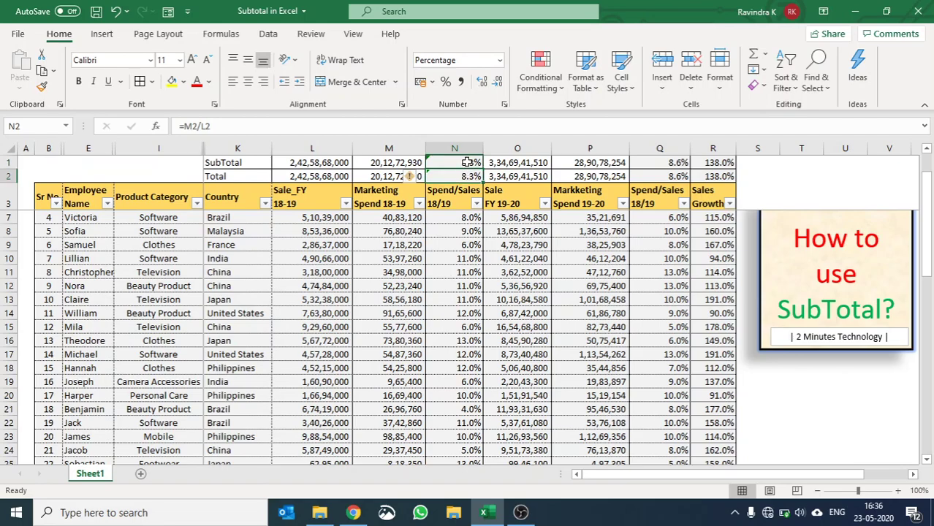
click(468, 162)
click(541, 77)
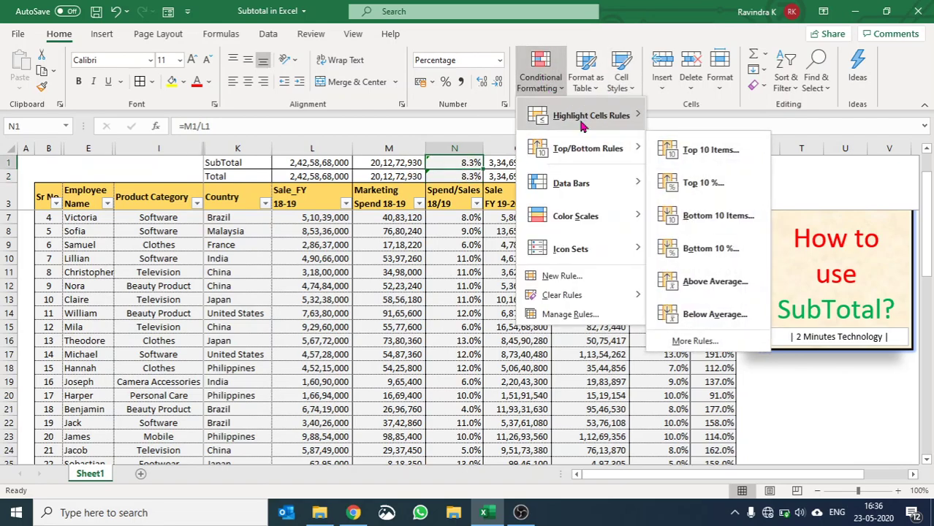
mouse_move(584, 121)
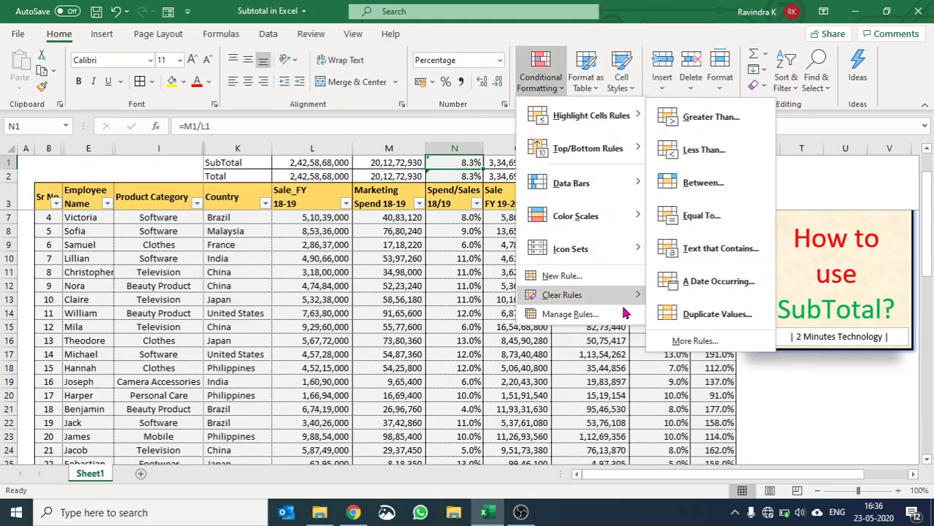
click(673, 125)
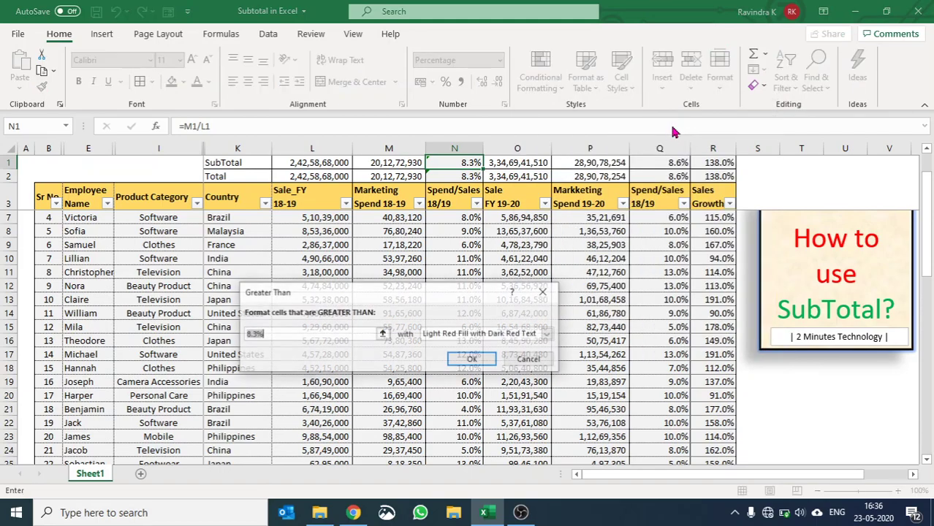
click(456, 177)
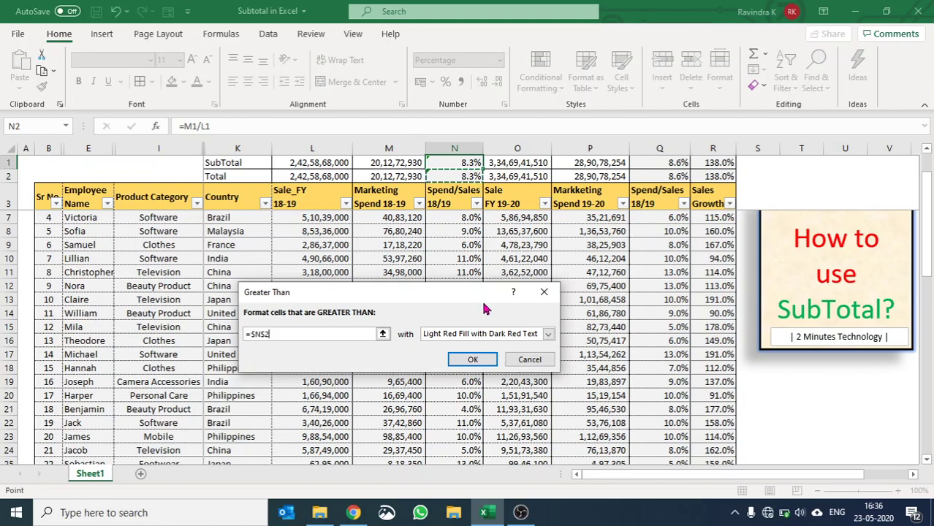
click(547, 335)
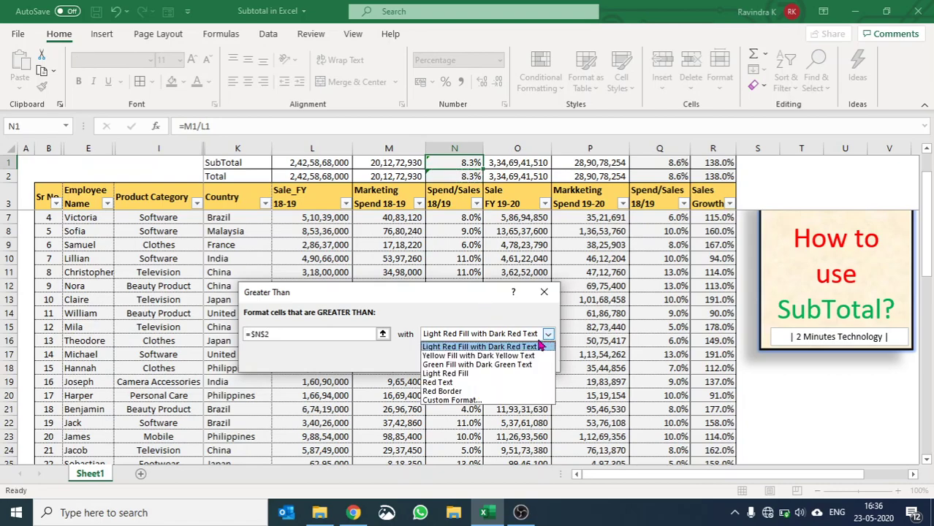
click(522, 395)
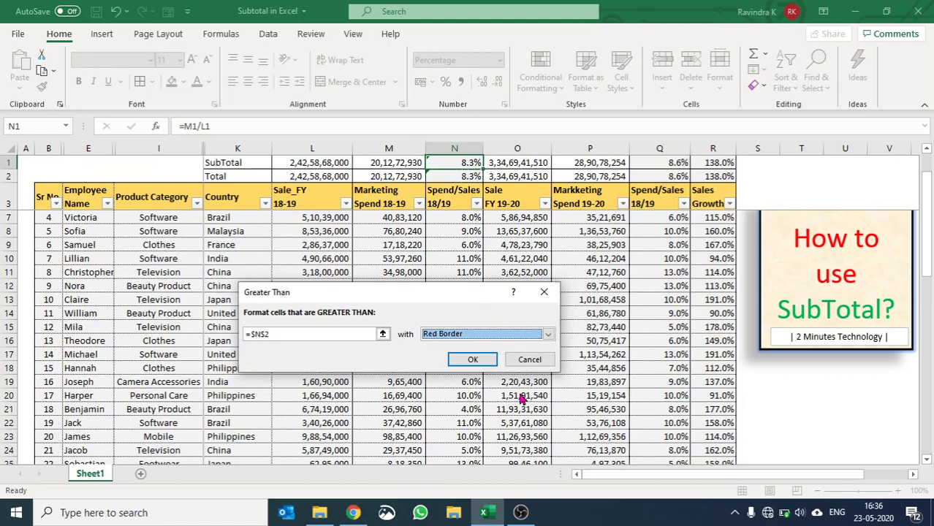
click(484, 359)
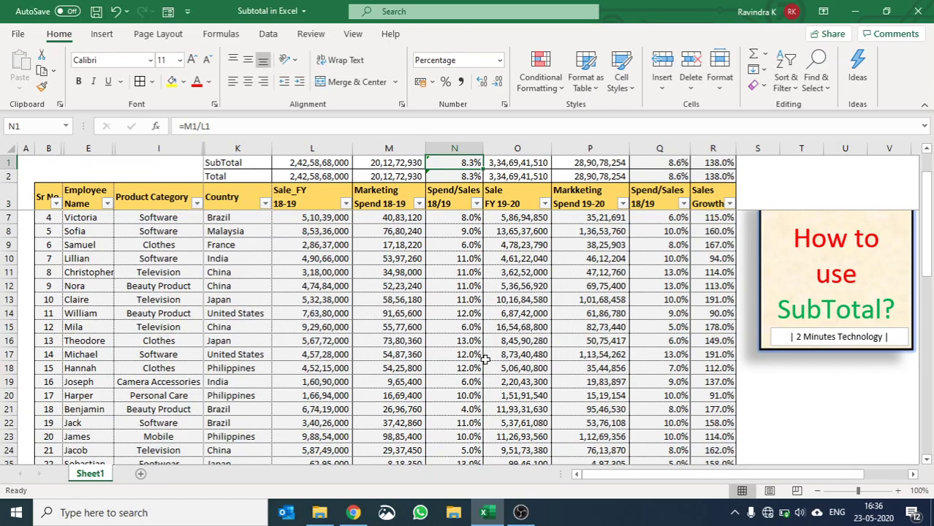
Filter the Country column to show only China
click(273, 207)
click(265, 203)
click(146, 348)
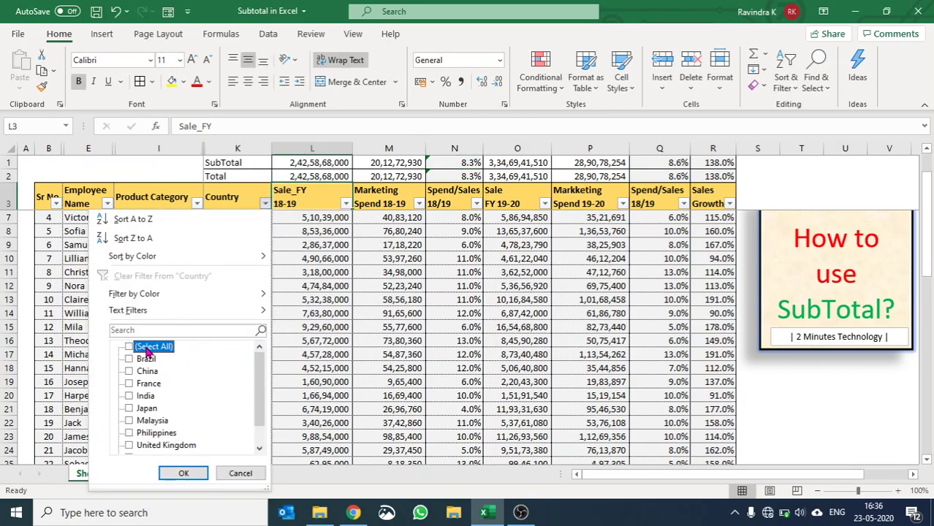
click(146, 371)
click(184, 473)
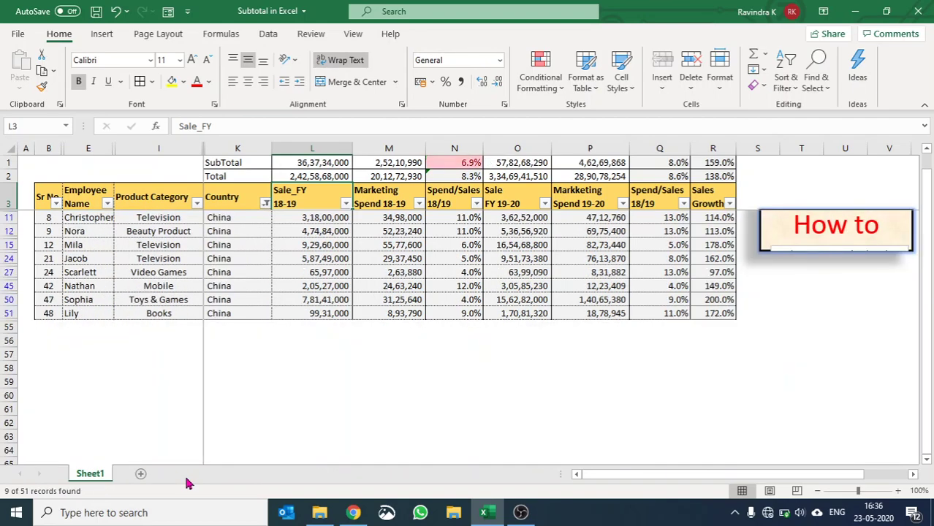
Change the fill of N1's less-than-$N$2 conditional formatting rule to green and apply it
click(447, 165)
click(540, 73)
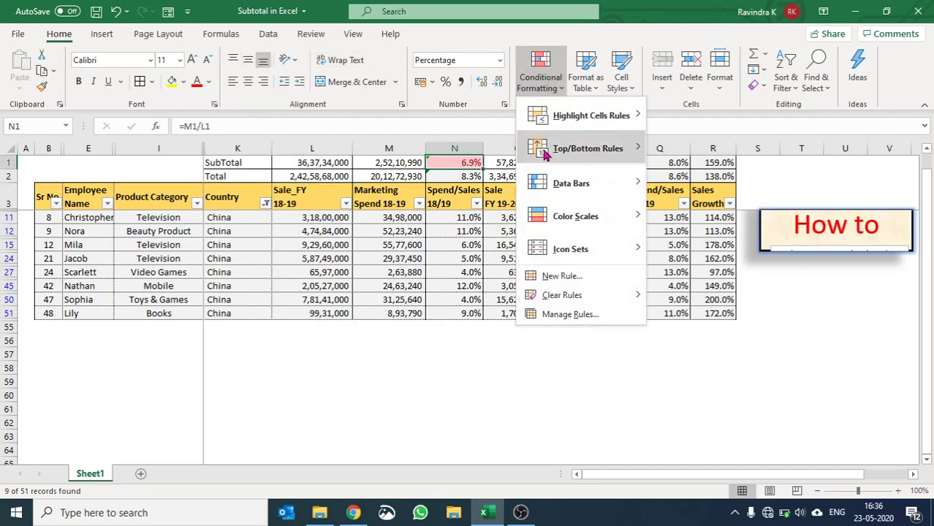
click(568, 315)
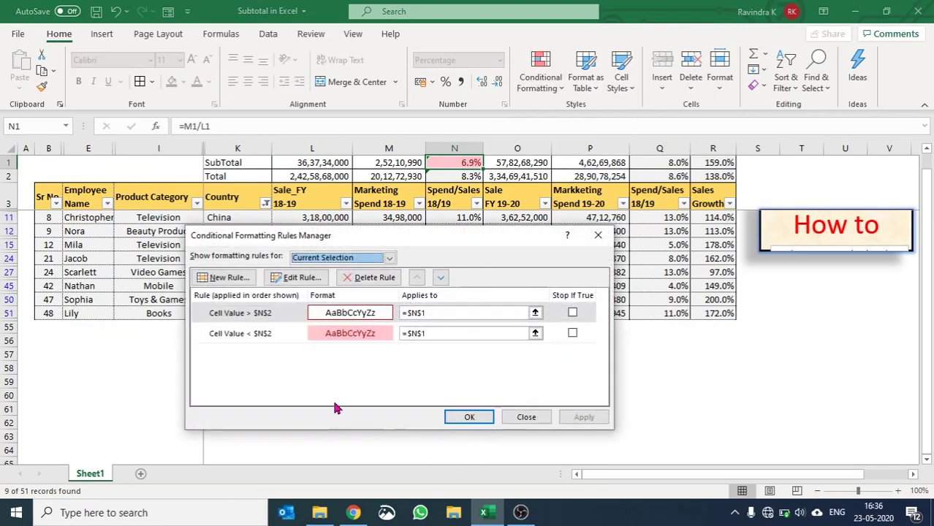
double_click(285, 333)
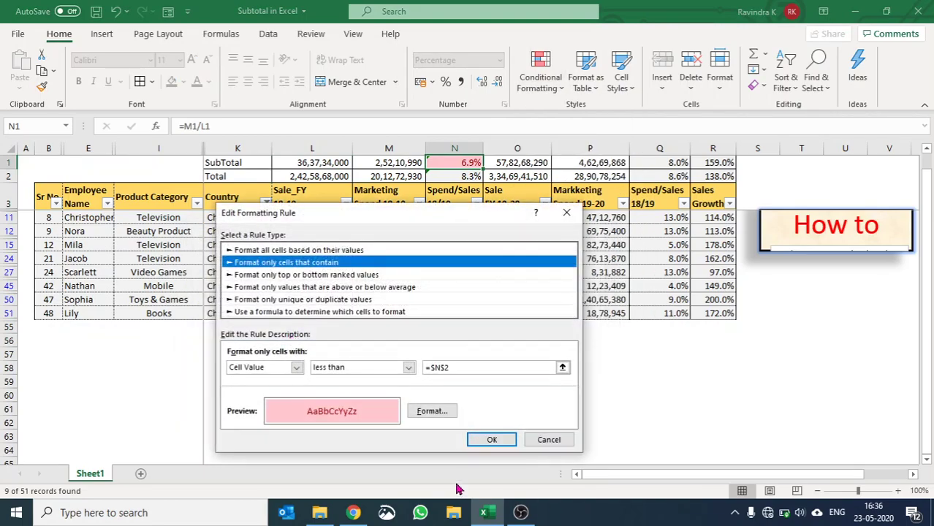
click(446, 414)
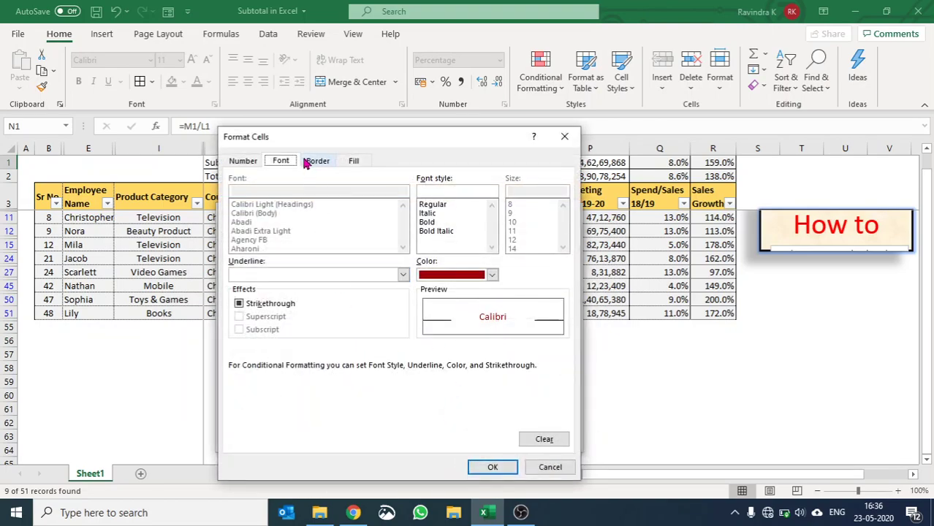
click(349, 162)
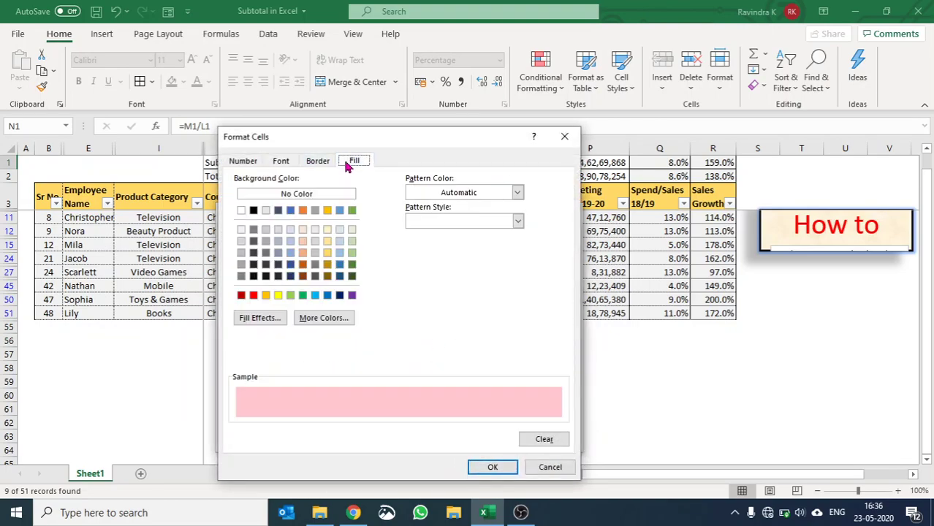
click(302, 295)
click(496, 471)
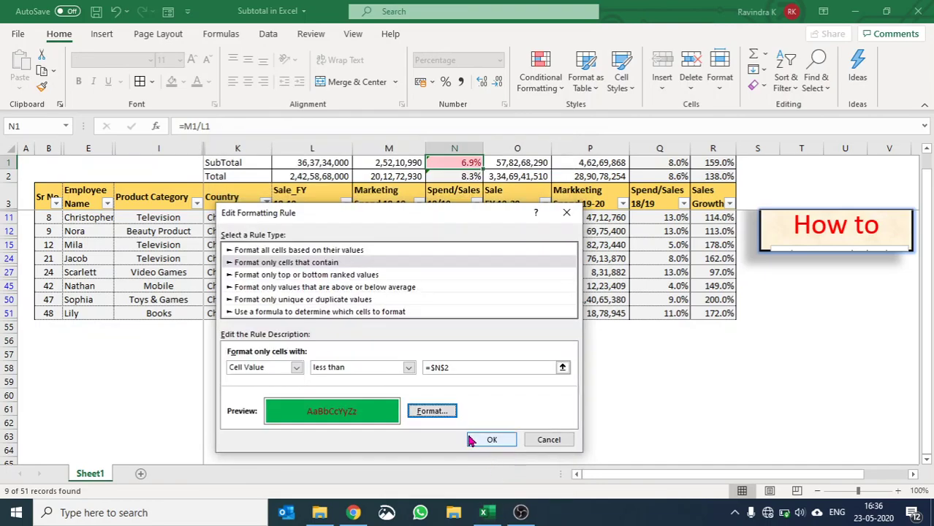
click(486, 440)
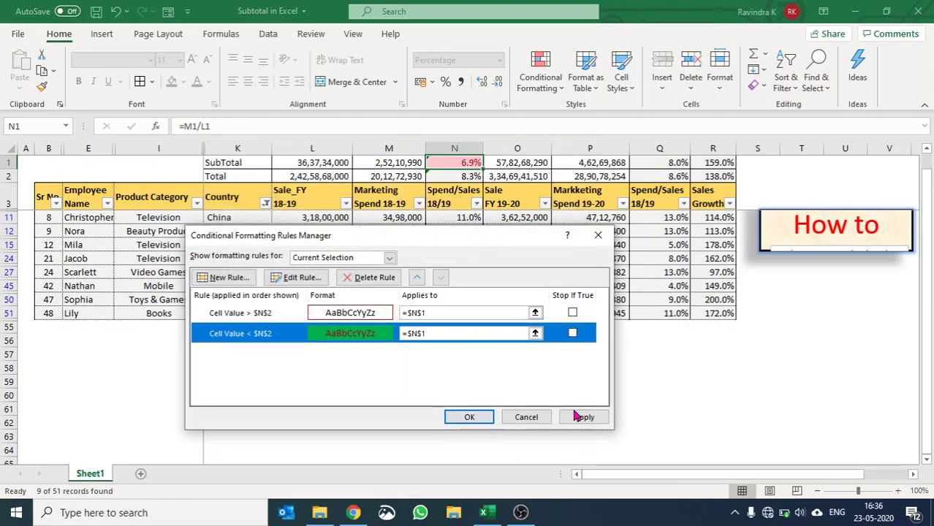
click(487, 417)
Clear the Country filter and return to the Sale FY 19-20 header in O3
drag(546, 286, 596, 286)
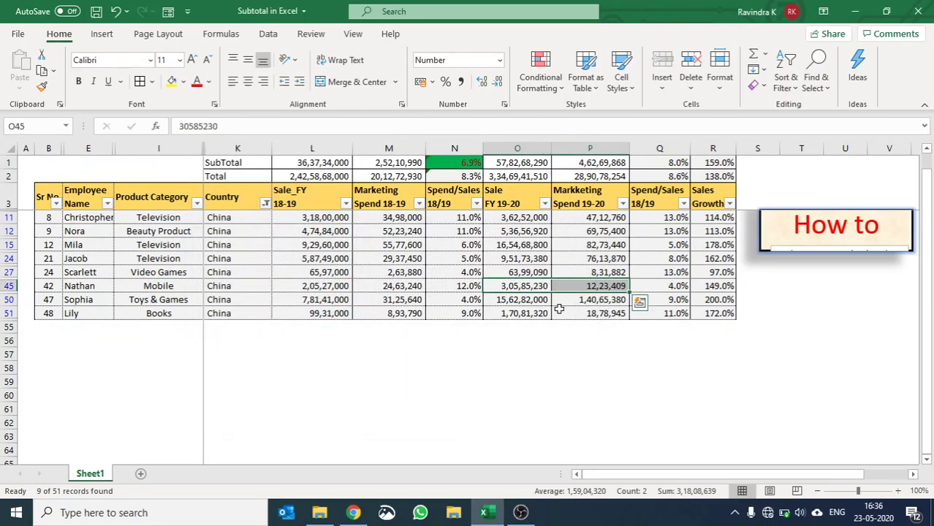
key(alt+a)
key(c)
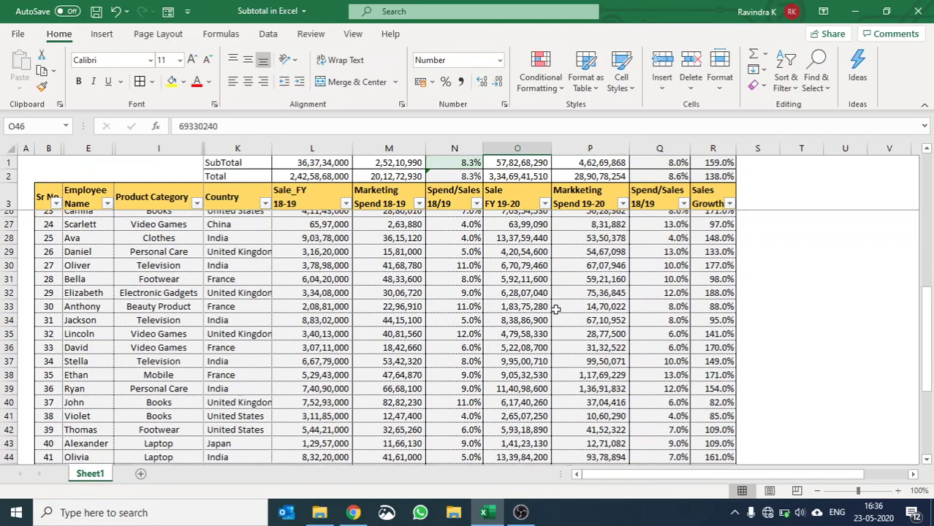
key(Down)
key(ctrl+Up)
key(Down)
key(Down)
key(Down)
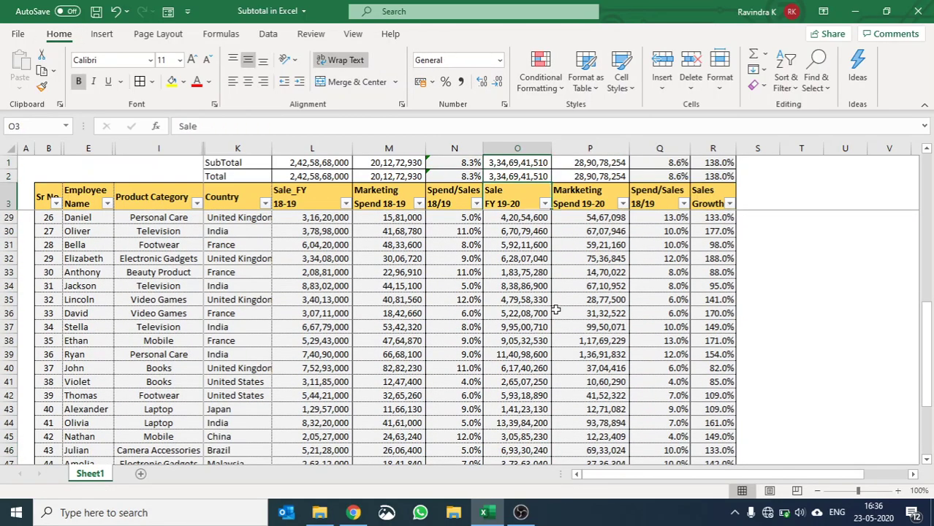